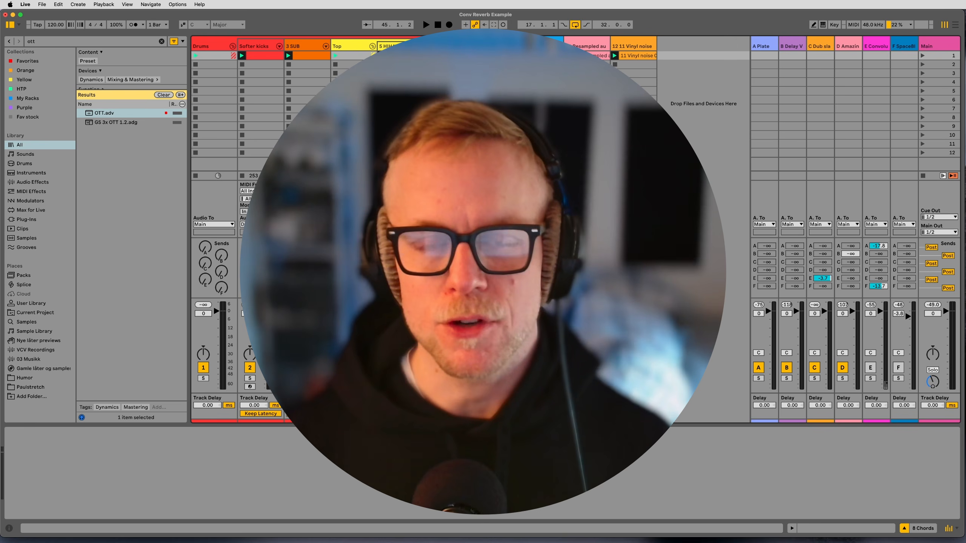
Play the set and lower the E Convolution return's volume to -3.8 dB, finishing with the 8 Chords group selected.
{"action": "left_click", "coordinate": [358, 47]}
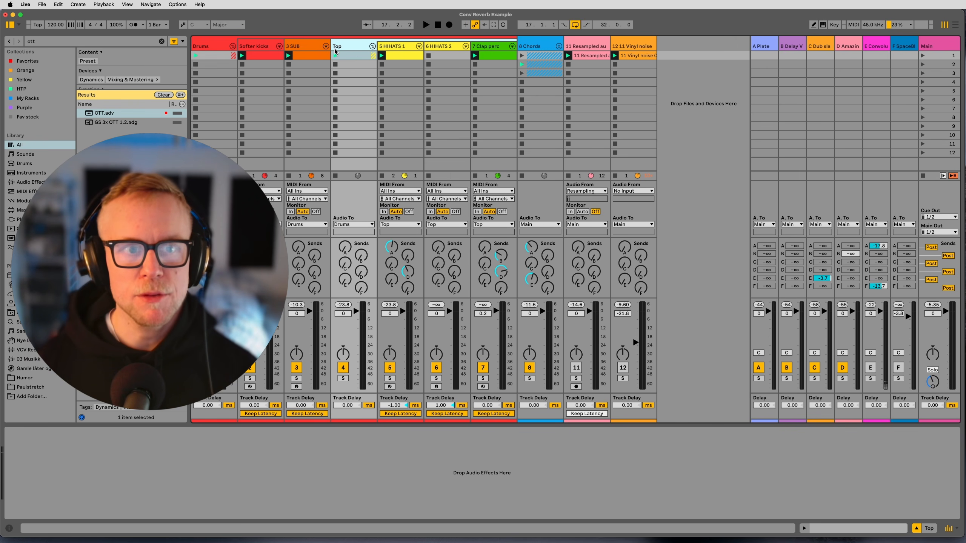
{"action": "key", "text": "space"}
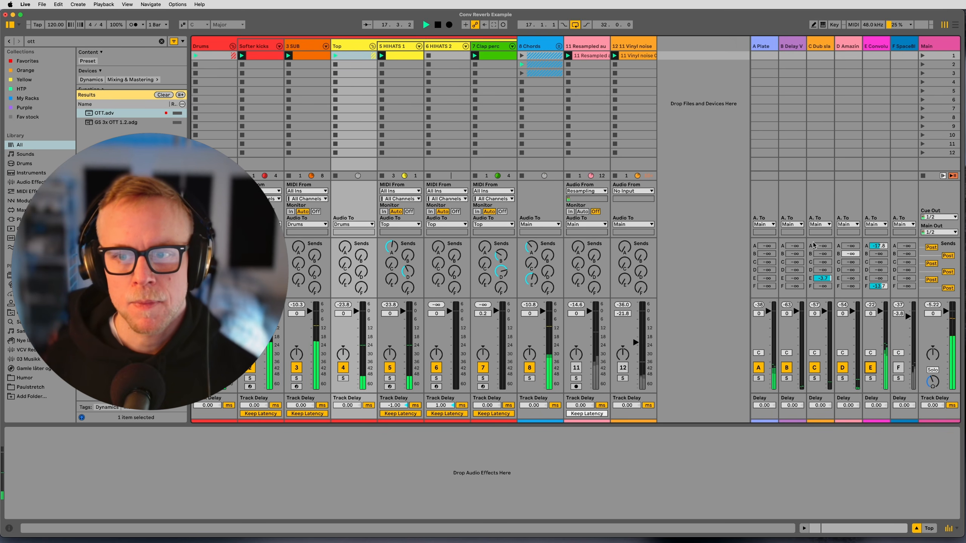
{"action": "left_click_drag", "start_coordinate": [881, 312], "coordinate": [881, 316]}
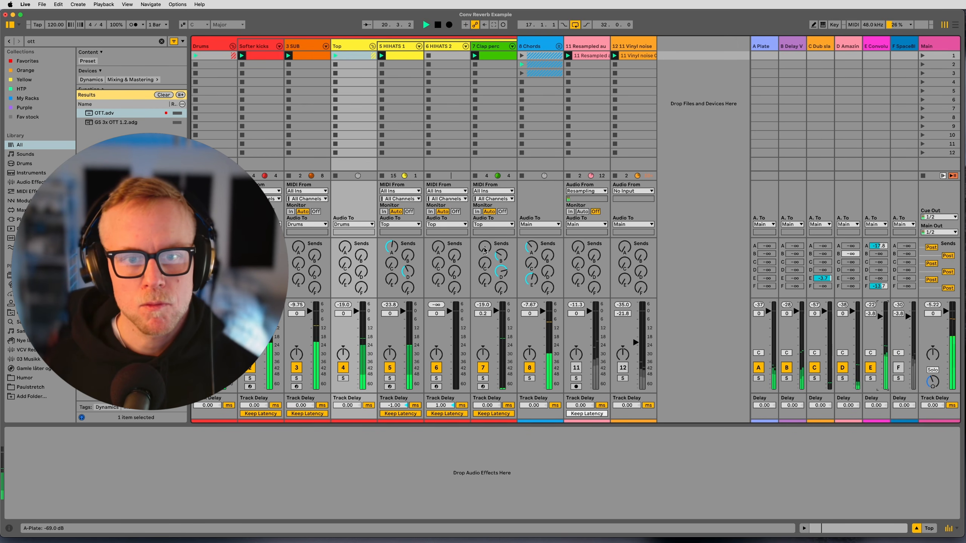
{"action": "left_click", "coordinate": [538, 168]}
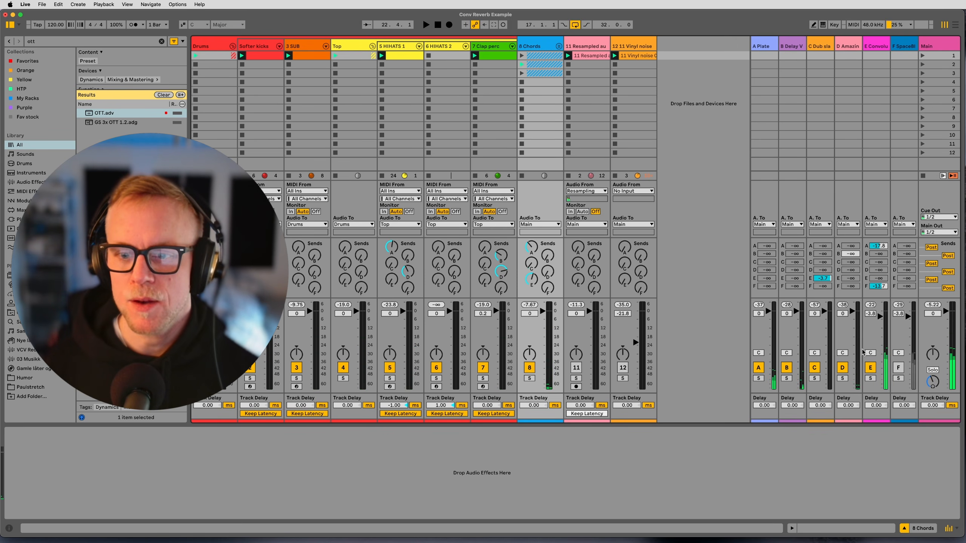
Deactivate the E Convolution return, check its device chain, and play the set without it.
{"action": "left_click", "coordinate": [871, 367]}
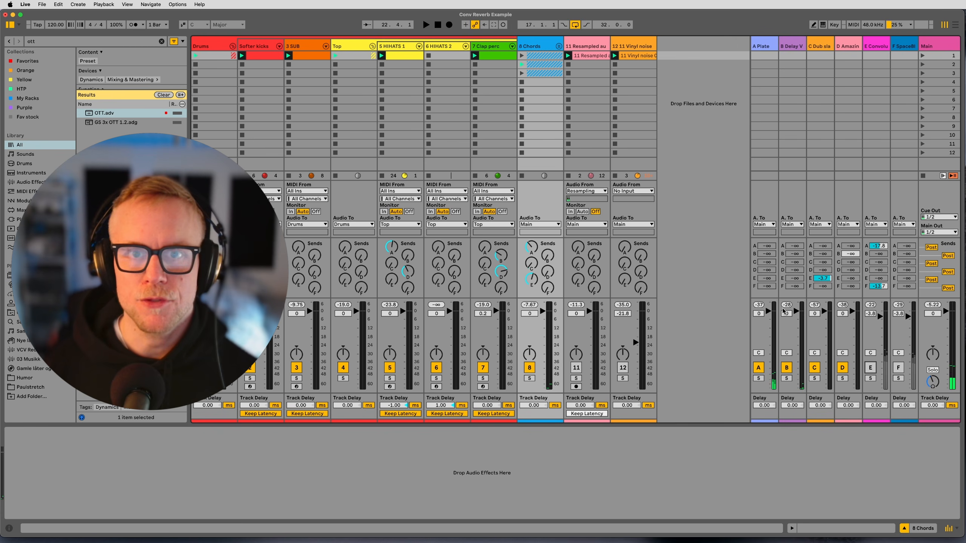
{"action": "left_click", "coordinate": [881, 56]}
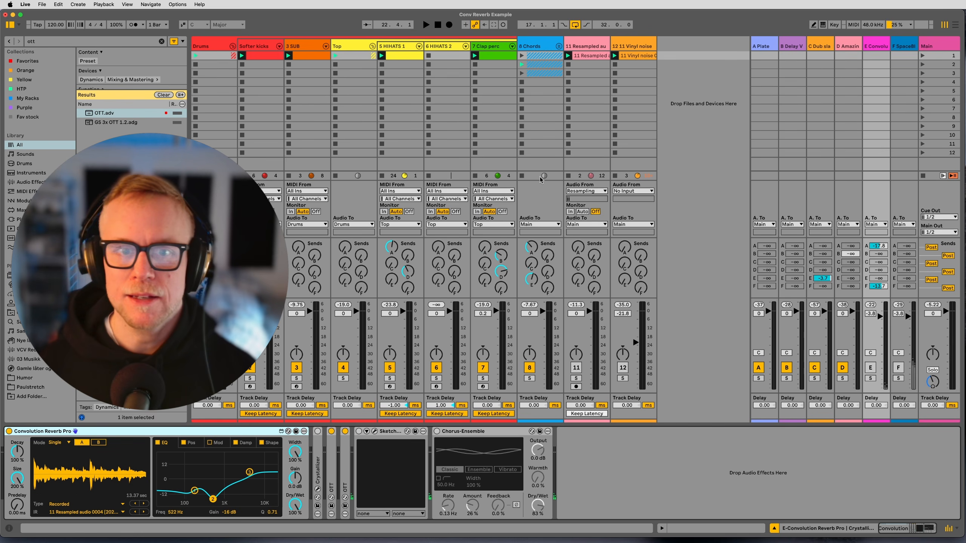
{"action": "left_click", "coordinate": [542, 167]}
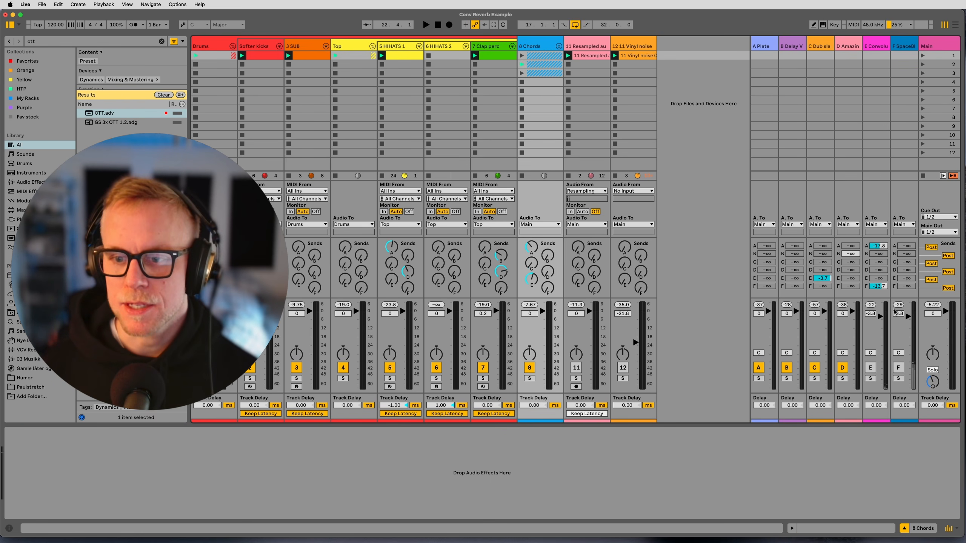
{"action": "key", "text": "space"}
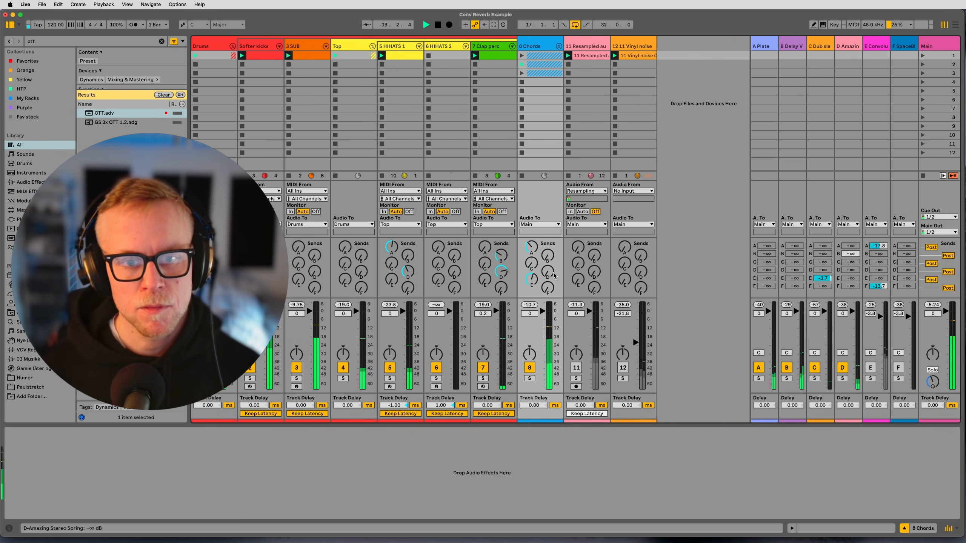
Unfold the 8 Chords group, reactivate the E Convolution return, and play the set with it.
{"action": "left_click", "coordinate": [559, 46]}
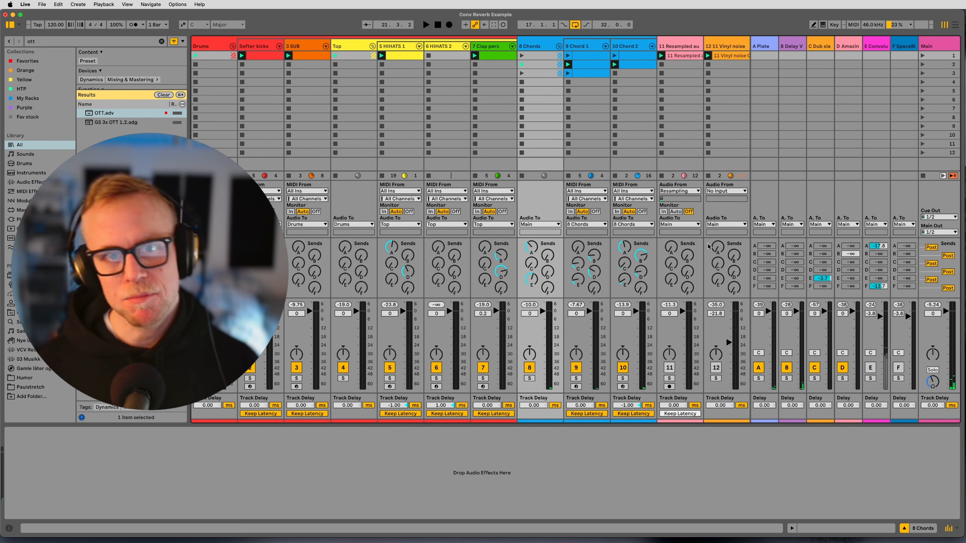
{"action": "left_click", "coordinate": [881, 63]}
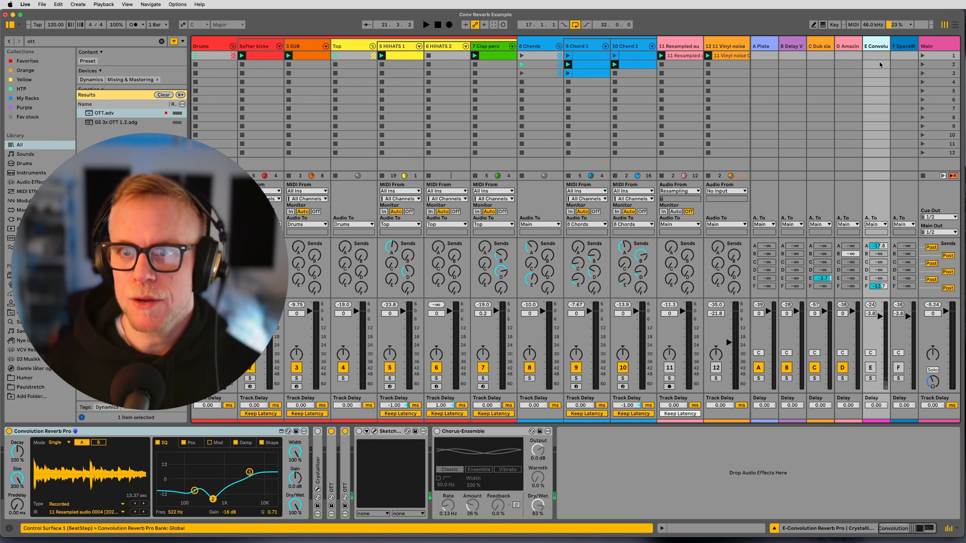
{"action": "left_click", "coordinate": [870, 369]}
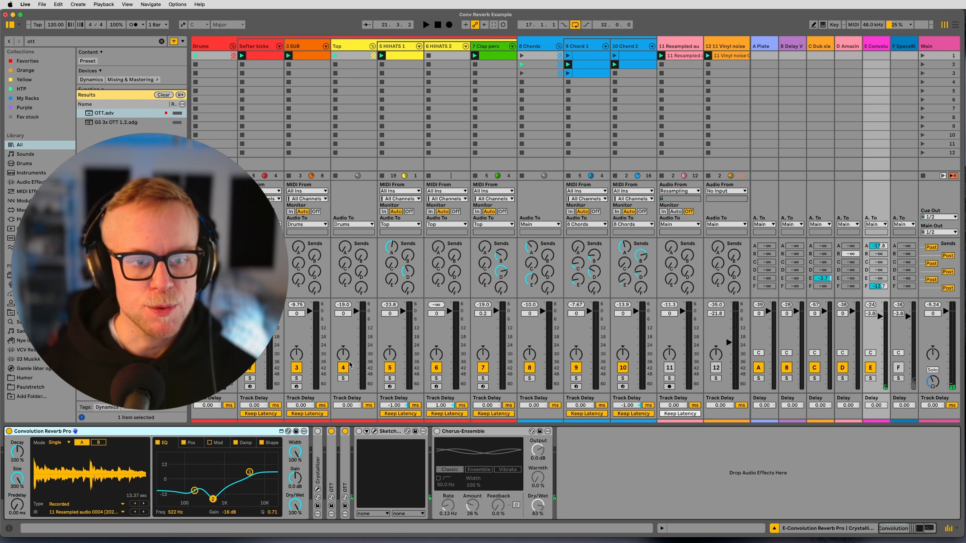
{"action": "left_click", "coordinate": [610, 454]}
{"action": "key", "text": "space"}
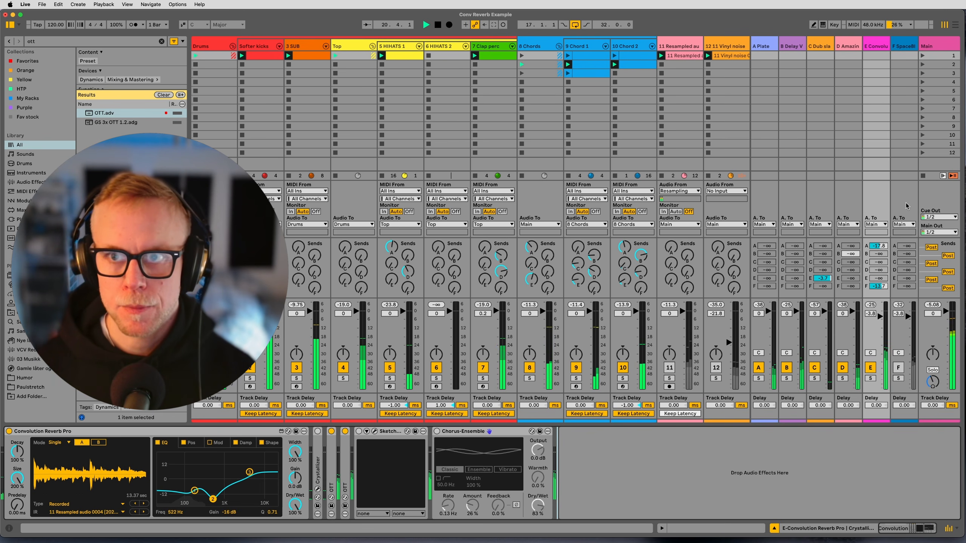
{"action": "key", "text": "space"}
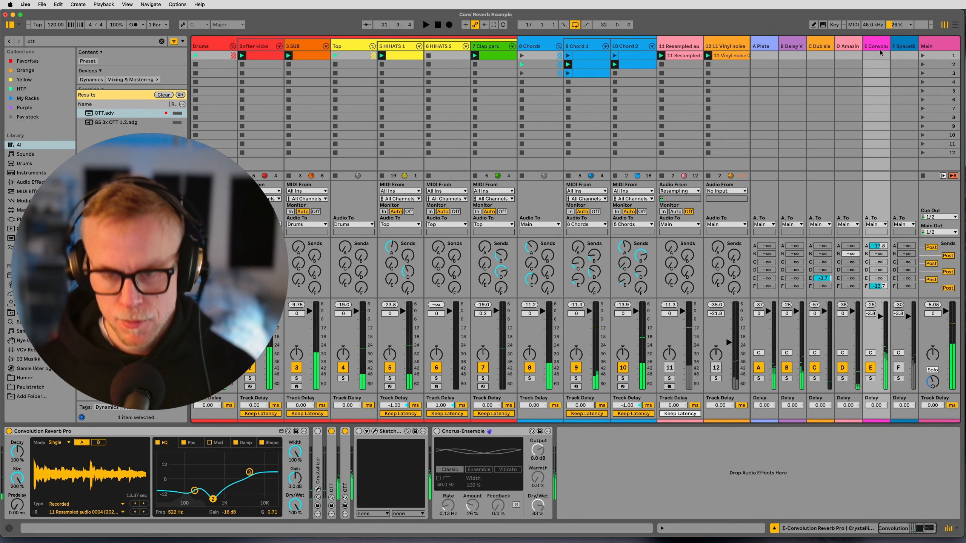
Play the set with the E Convolution return soloed and unfold its OTT devices for inspection.
{"action": "key", "text": "space"}
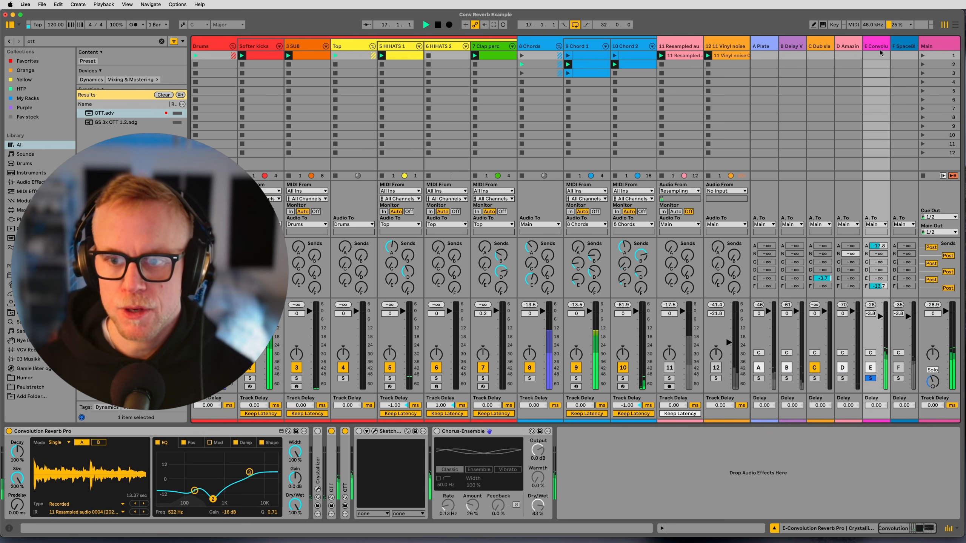
{"action": "left_click", "coordinate": [331, 462]}
{"action": "double_click", "coordinate": [331, 462]}
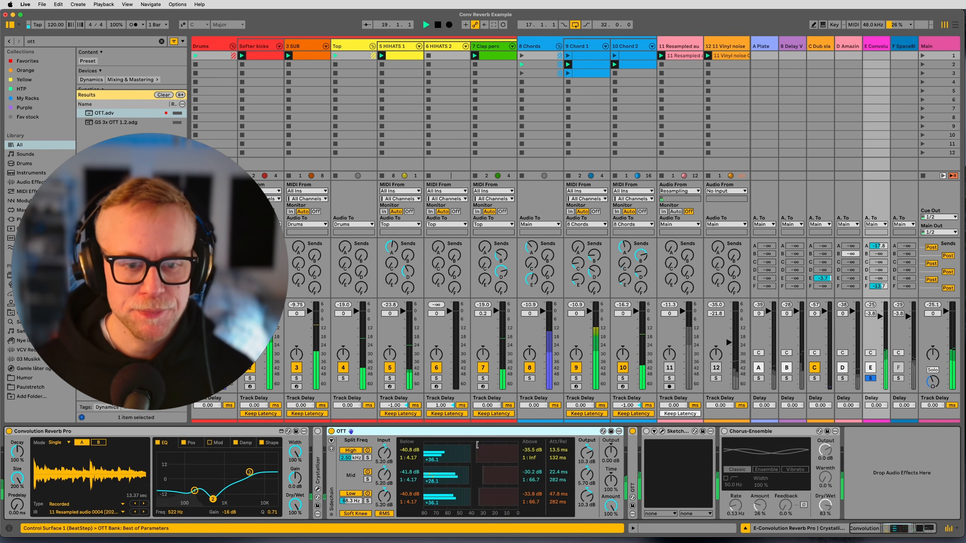
{"action": "double_click", "coordinate": [639, 436]}
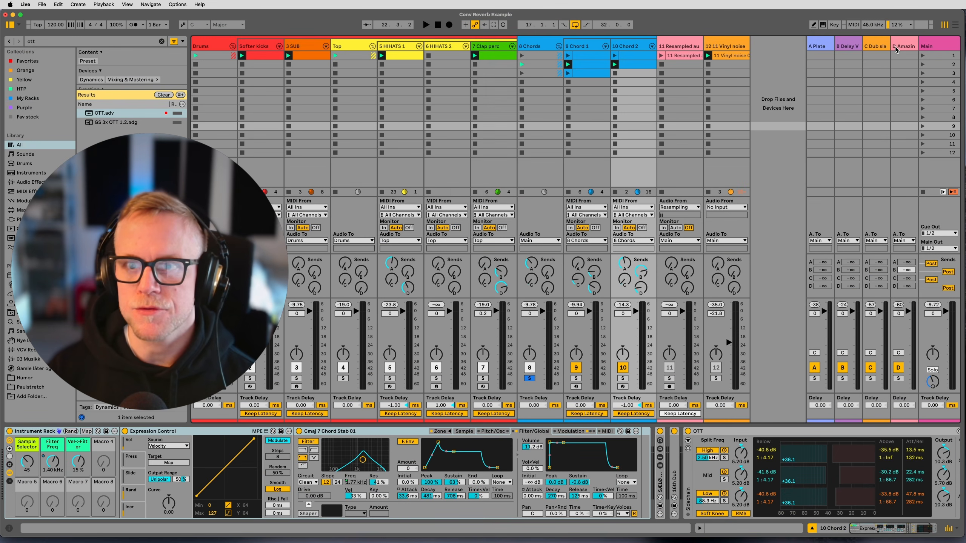
Fold the Top group and show the sample of the Cmaj 7 Chord Stab 01 instrument on 9 Chord 1.
{"action": "left_click", "coordinate": [545, 45]}
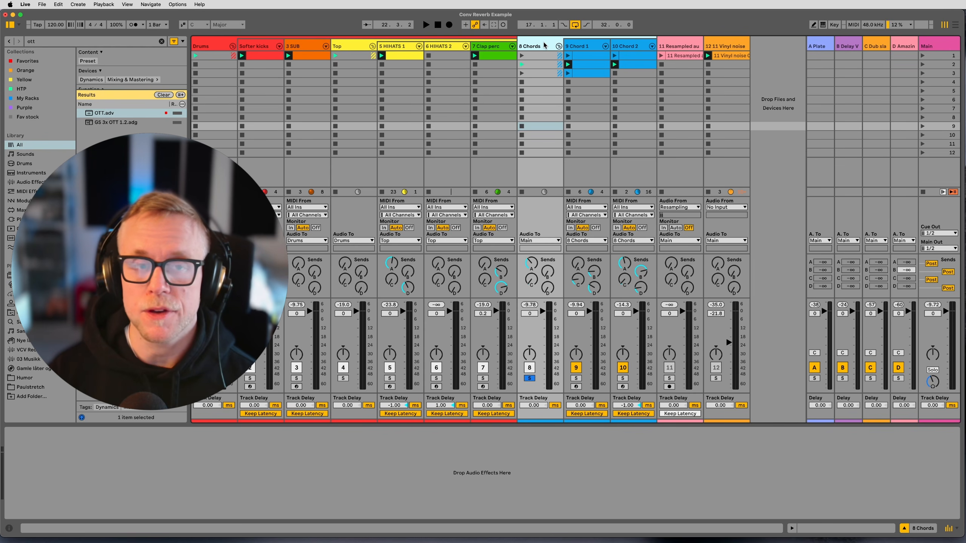
{"action": "left_click", "coordinate": [373, 46]}
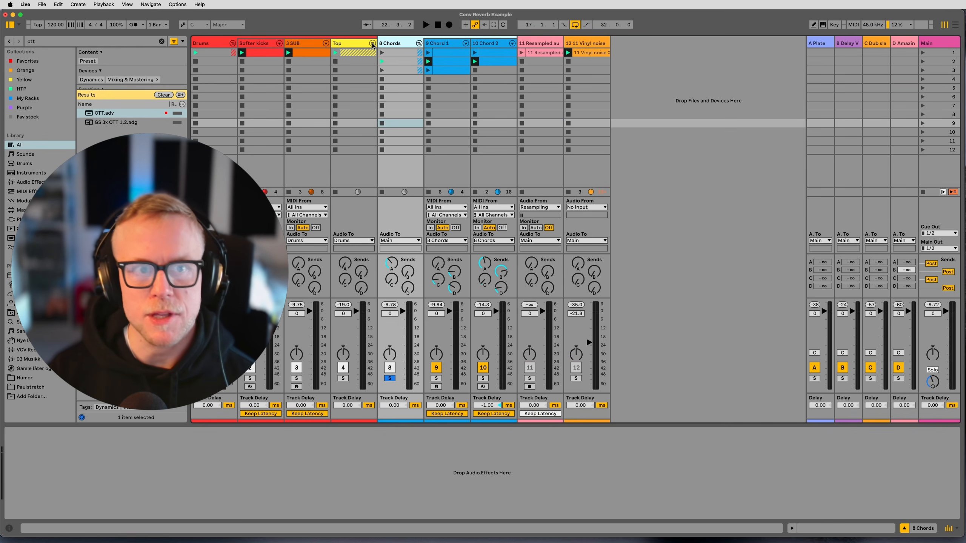
{"action": "left_click", "coordinate": [439, 44]}
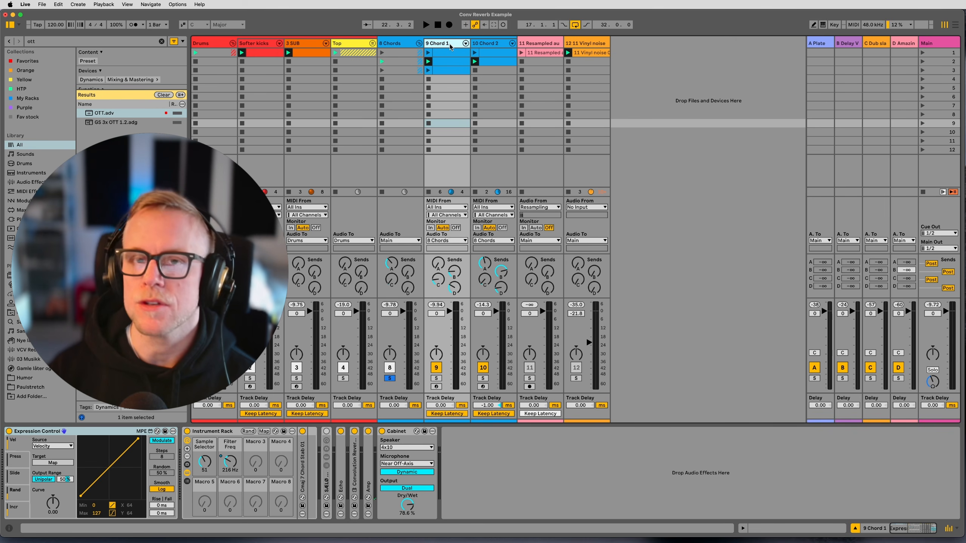
{"action": "double_click", "coordinate": [303, 464]}
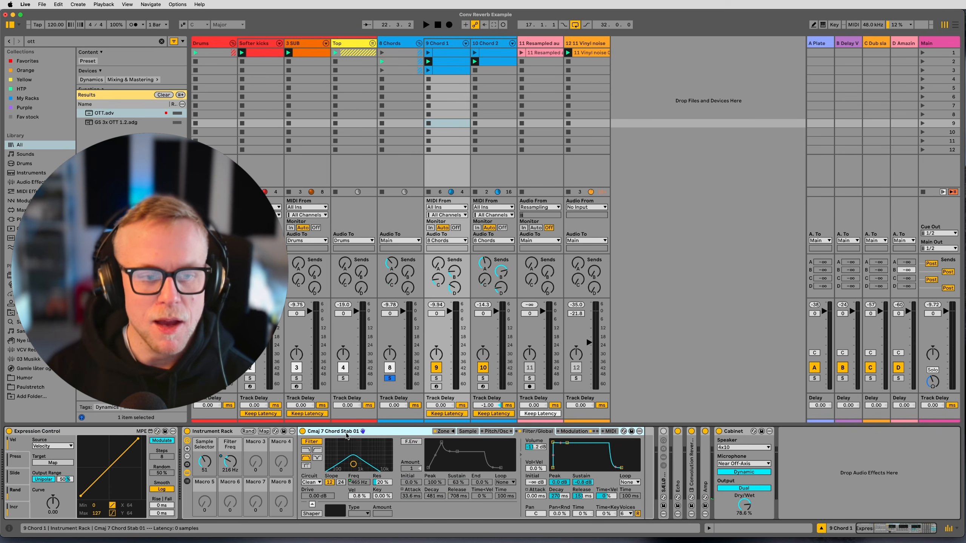
{"action": "left_click", "coordinate": [468, 431]}
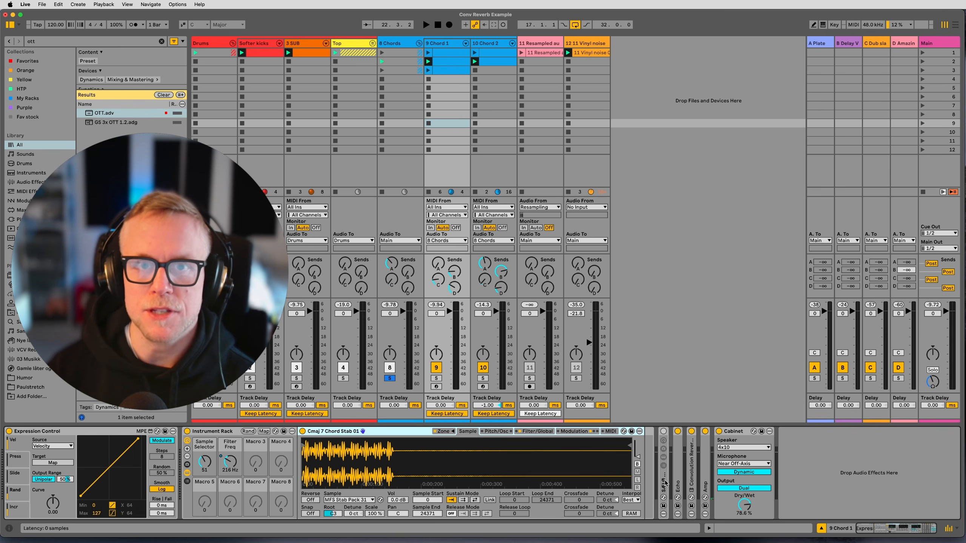
Unfold the Echo device on 9 Chord 1 and solo the track.
{"action": "double_click", "coordinate": [678, 483]}
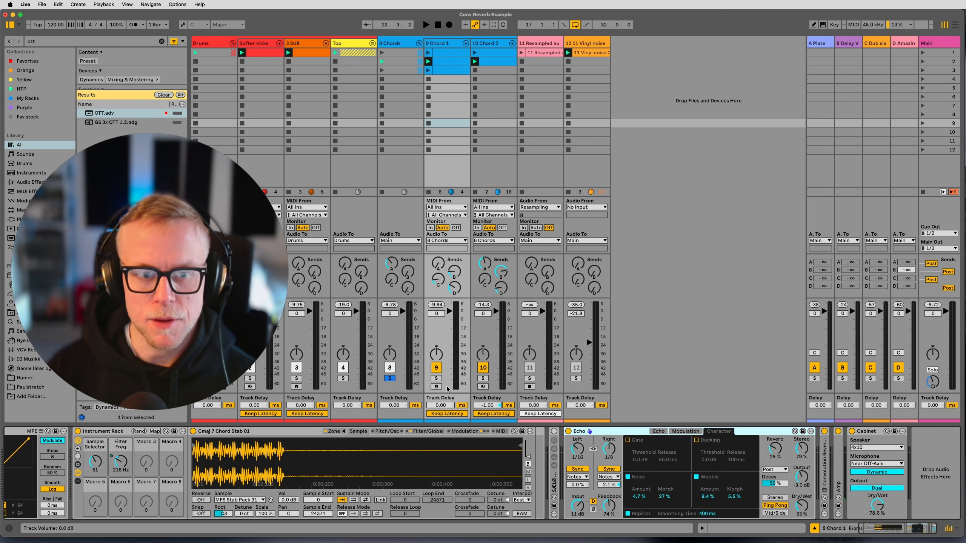
{"action": "left_click", "coordinate": [436, 378]}
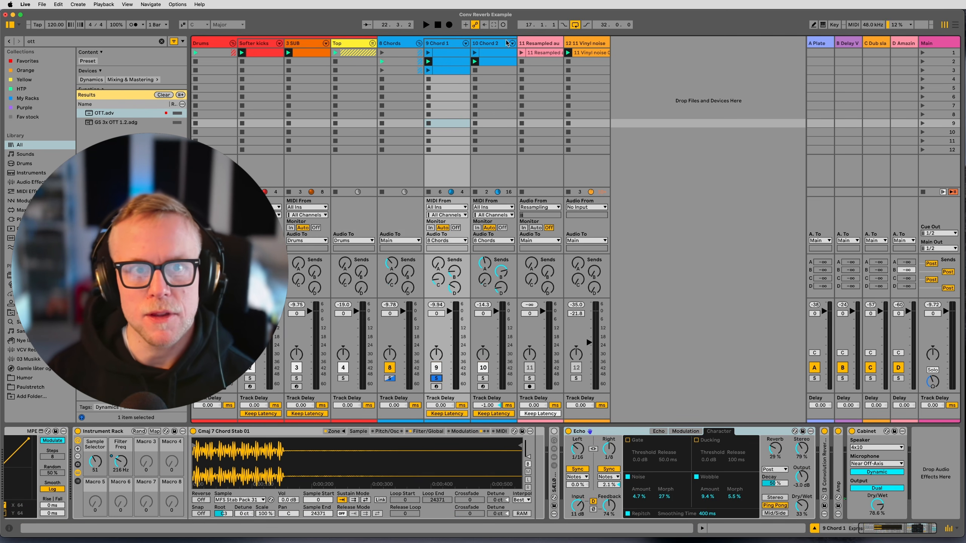
{"action": "left_click", "coordinate": [443, 56]}
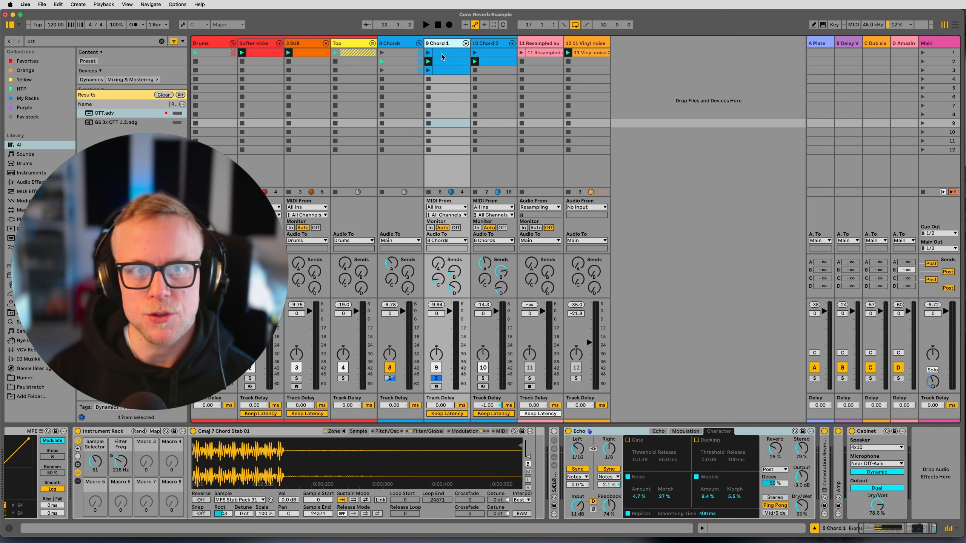
Unfold Convolution Reverb Pro and Amp on 9 Chord 1 and examine their settings along with Cabinet's.
{"action": "double_click", "coordinate": [822, 465]}
{"action": "scroll", "coordinate": [606, 439], "scroll_direction": "right", "scroll_amount": 7}
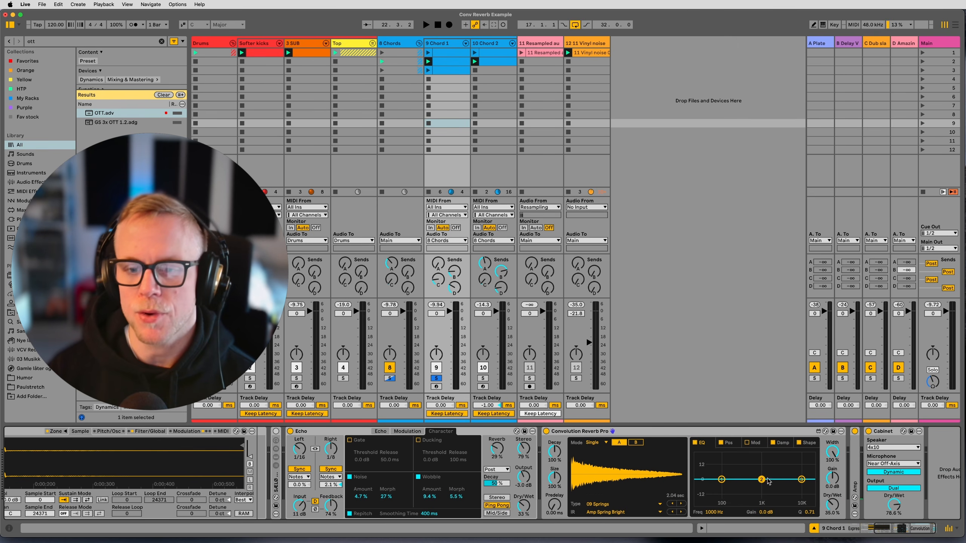
{"action": "double_click", "coordinate": [859, 480]}
{"action": "left_click", "coordinate": [890, 433]}
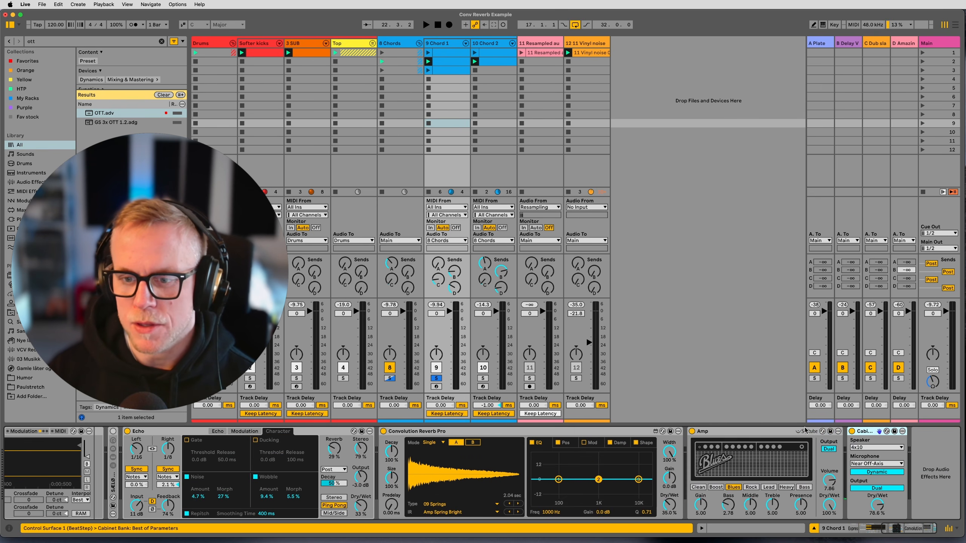
{"action": "left_click", "coordinate": [761, 431]}
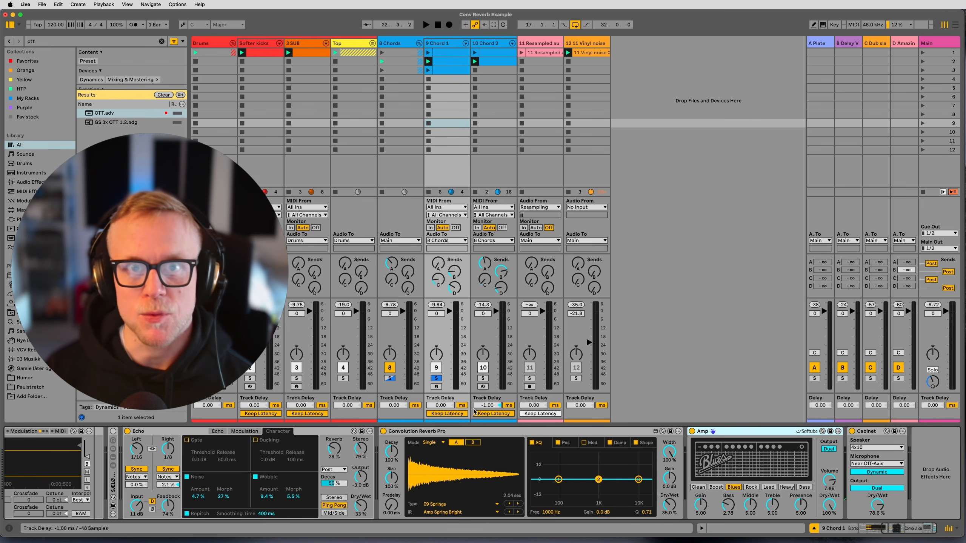
Review the 9 Chord 1 device chain from the instrument to Cabinet, folding Convolution Reverb Pro and unfolding it again.
{"action": "double_click", "coordinate": [514, 431]}
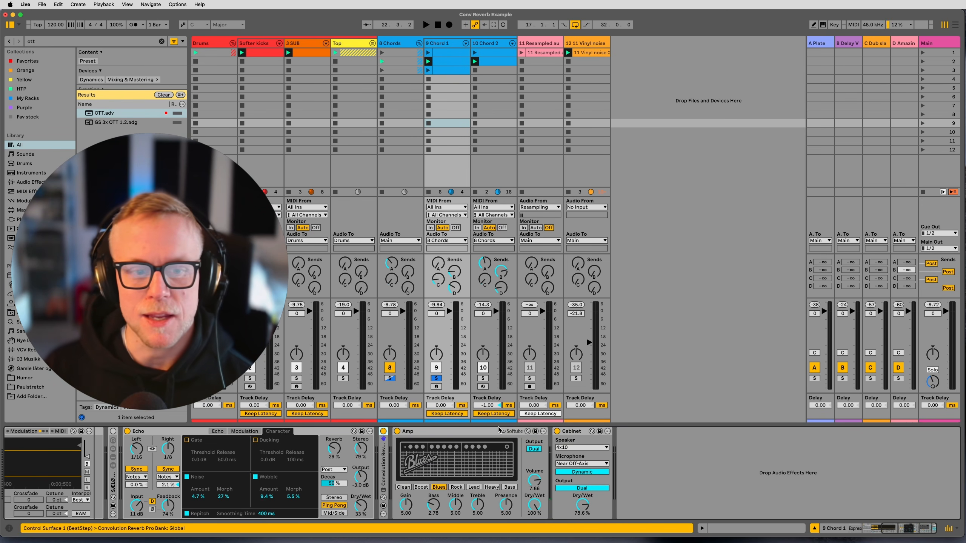
{"action": "scroll", "coordinate": [400, 438], "scroll_direction": "left", "scroll_amount": 5}
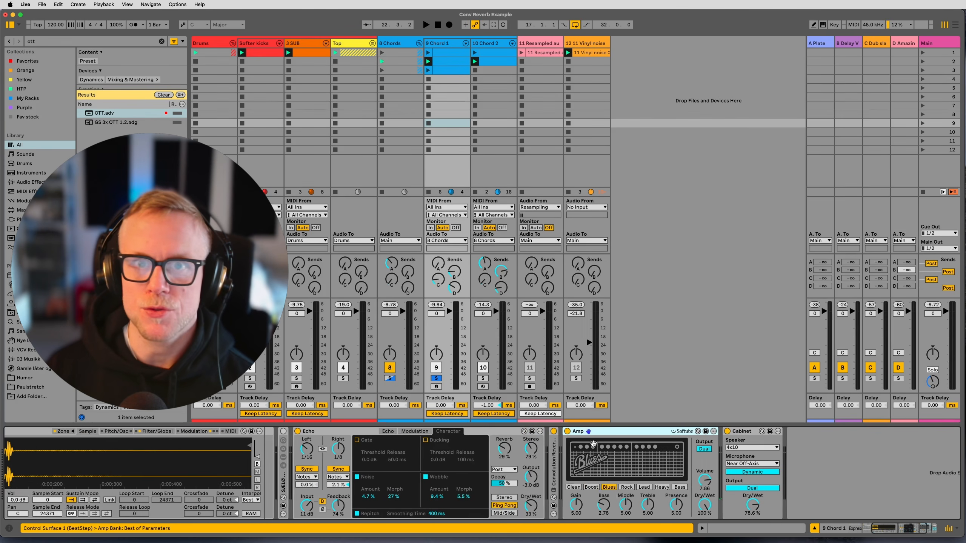
{"action": "scroll", "coordinate": [344, 442], "scroll_direction": "left", "scroll_amount": 4}
{"action": "scroll", "coordinate": [485, 454], "scroll_direction": "right", "scroll_amount": 3}
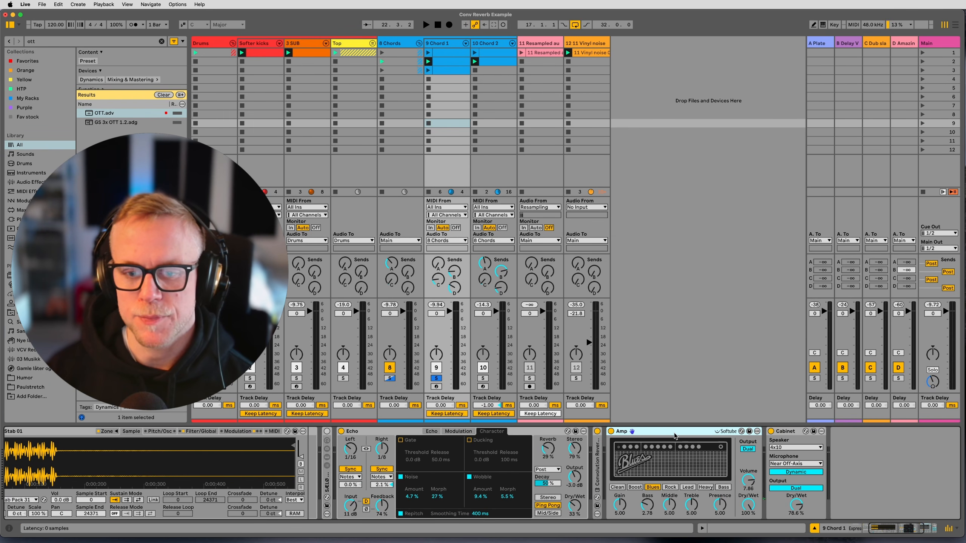
{"action": "double_click", "coordinate": [597, 463]}
{"action": "scroll", "coordinate": [355, 466], "scroll_direction": "right", "scroll_amount": 5}
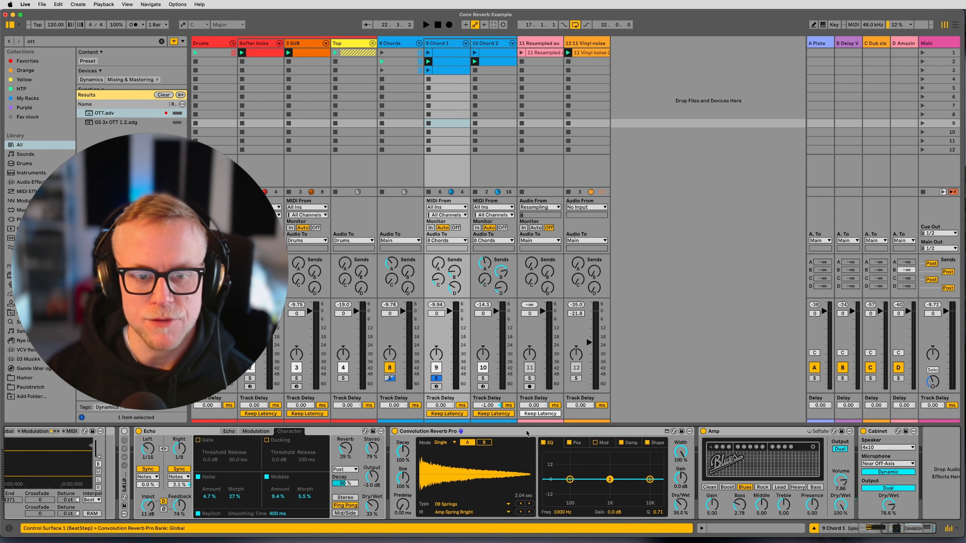
{"action": "scroll", "coordinate": [526, 434], "scroll_direction": "right", "scroll_amount": 1}
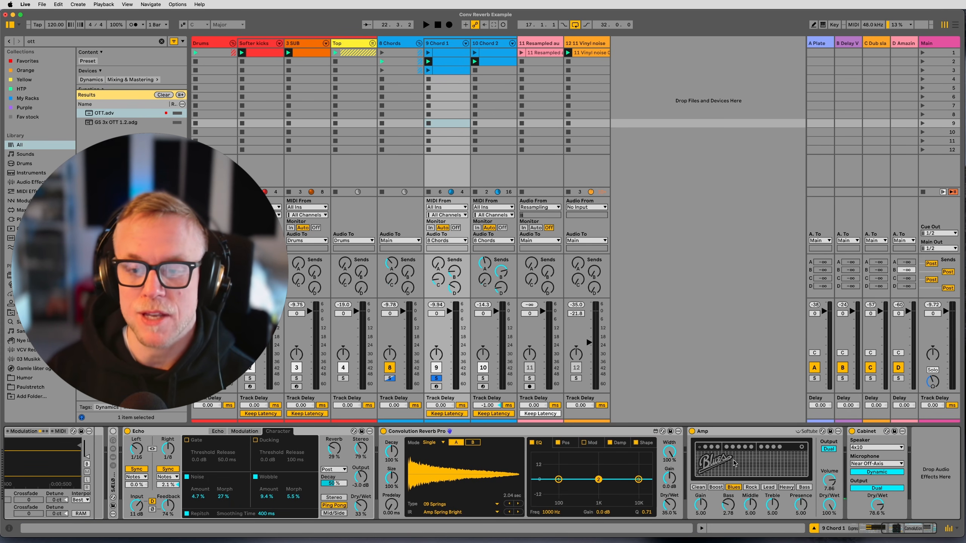
Select the 10 Chord 2 track, solo it, and start playback.
{"action": "left_click", "coordinate": [494, 397]}
{"action": "key", "text": "s"}
{"action": "key", "text": "space"}
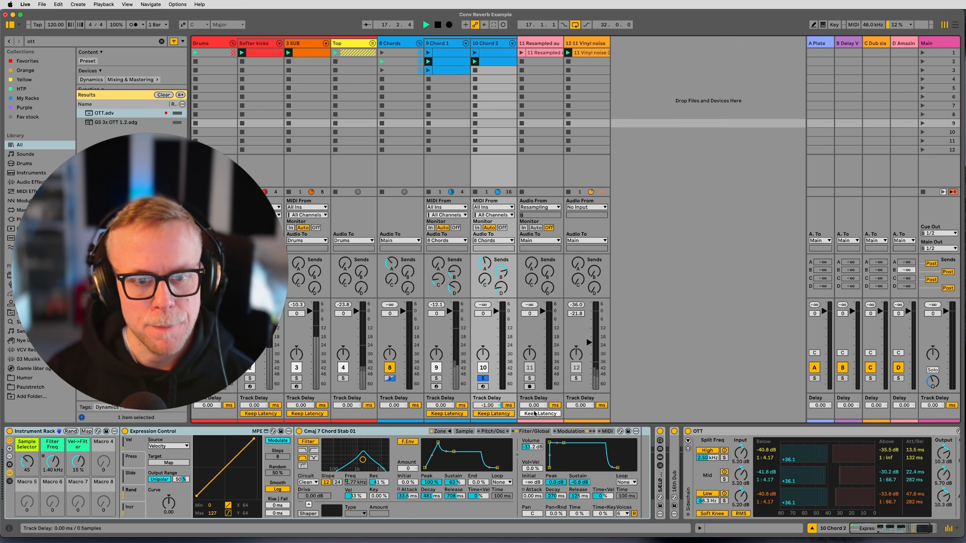
Open the 10 Chord 2 MIDI clip in the note editor and deselect its notes, placing the insert marker at 2.1.1.
{"action": "double_click", "coordinate": [660, 484]}
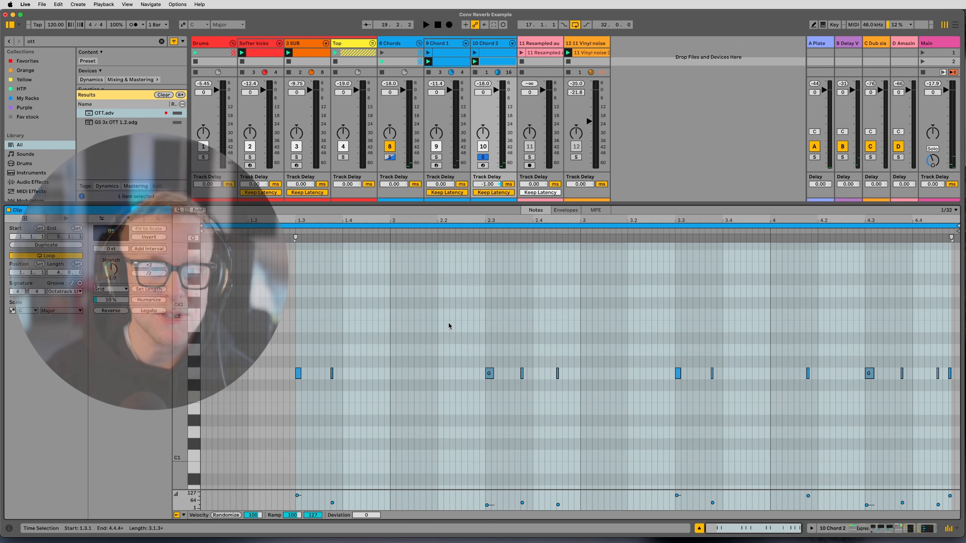
{"action": "left_click", "coordinate": [392, 312]}
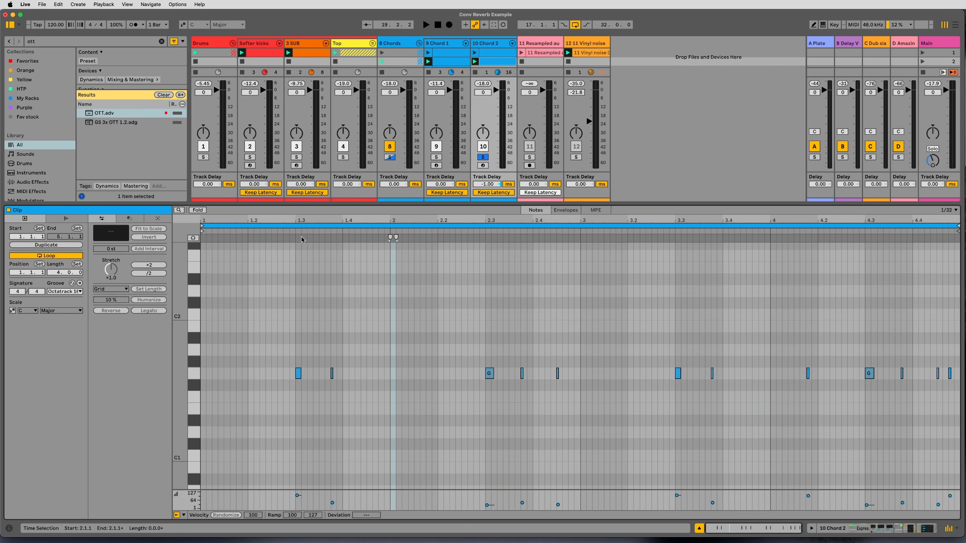
Examine the note timing across the 10 Chord 2 clip from bar 2 to its end, along with its groove options.
{"action": "key", "text": "plus"}
{"action": "key", "text": "plus"}
{"action": "scroll", "coordinate": [397, 357], "scroll_direction": "right", "scroll_amount": 15}
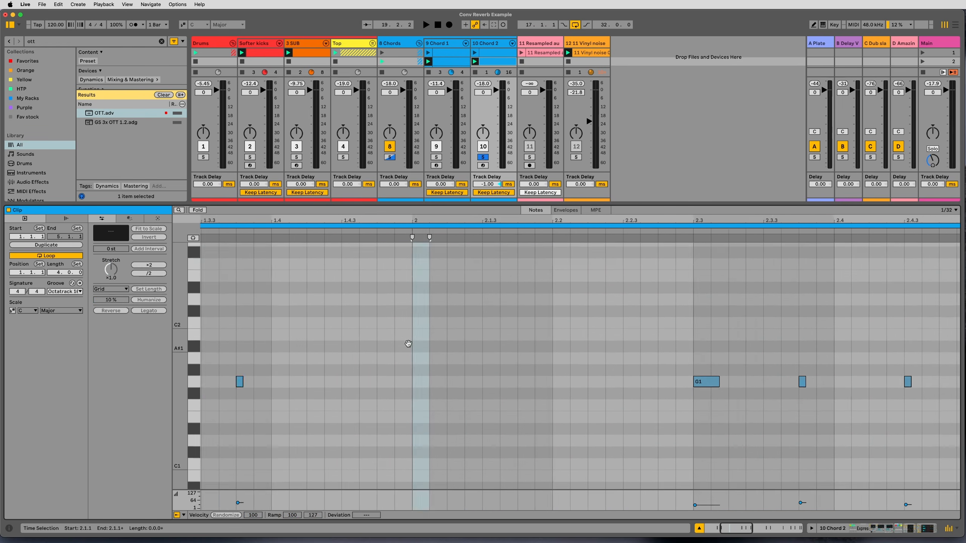
{"action": "scroll", "coordinate": [475, 336], "scroll_direction": "right", "scroll_amount": 15}
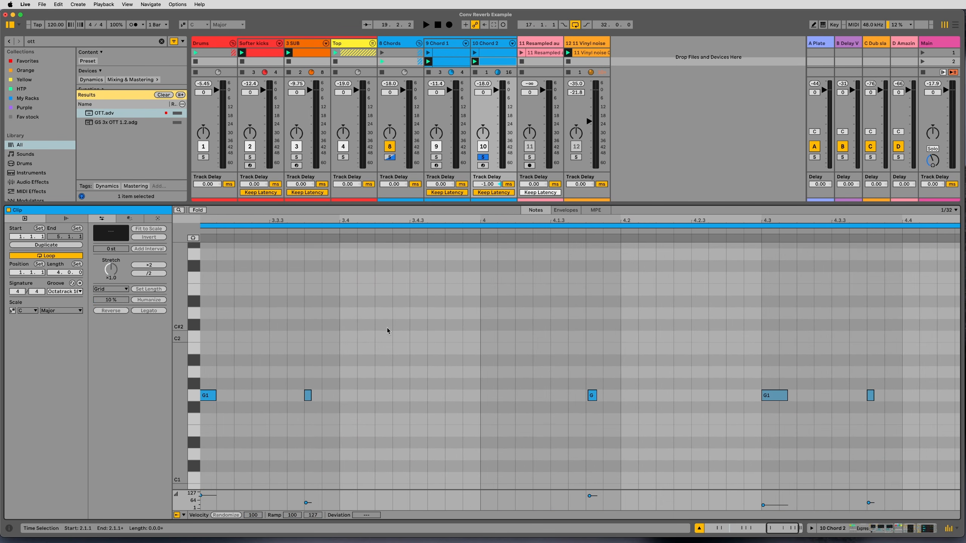
{"action": "scroll", "coordinate": [541, 335], "scroll_direction": "down", "scroll_amount": 3}
{"action": "left_click_drag", "start_coordinate": [515, 219], "coordinate": [515, 257]}
{"action": "left_click_drag", "start_coordinate": [710, 335], "coordinate": [277, 322]}
{"action": "mouse_move", "coordinate": [382, 328]}
{"action": "left_mouse_down"}
{"action": "mouse_move", "coordinate": [656, 320]}
{"action": "mouse_move", "coordinate": [658, 302]}
{"action": "mouse_move", "coordinate": [333, 308]}
{"action": "left_mouse_up"}
{"action": "left_click_drag", "start_coordinate": [777, 297], "coordinate": [501, 300]}
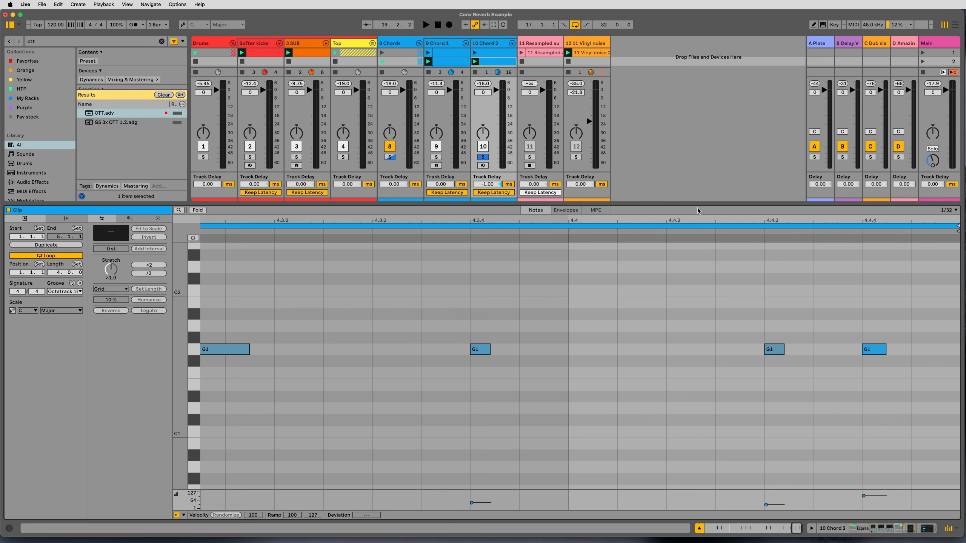
{"action": "left_click_drag", "start_coordinate": [695, 222], "coordinate": [695, 165]}
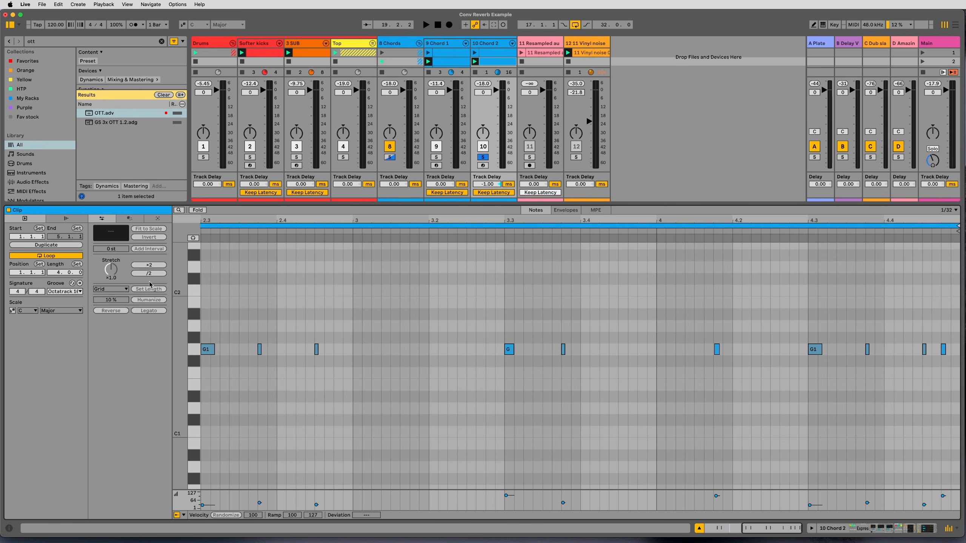
{"action": "left_click", "coordinate": [62, 292]}
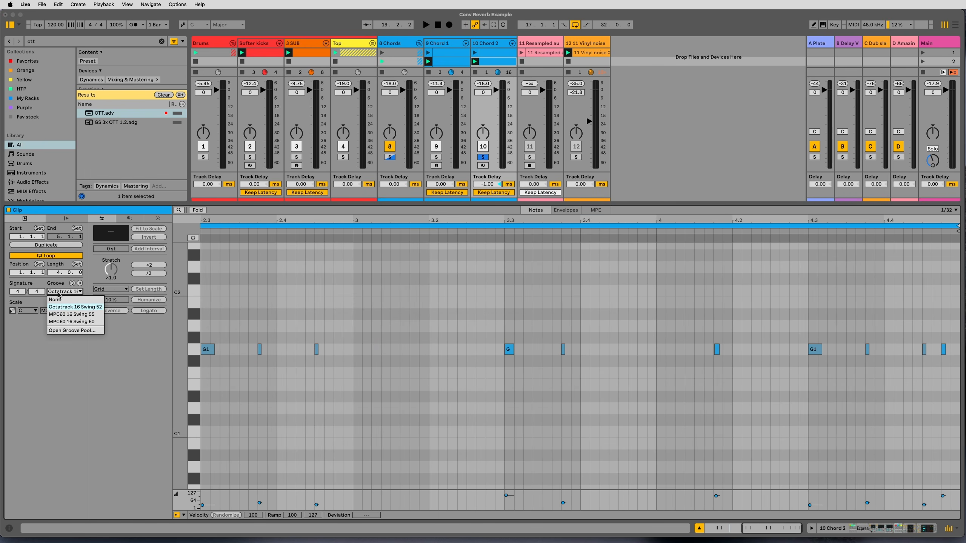
{"action": "left_click", "coordinate": [59, 294]}
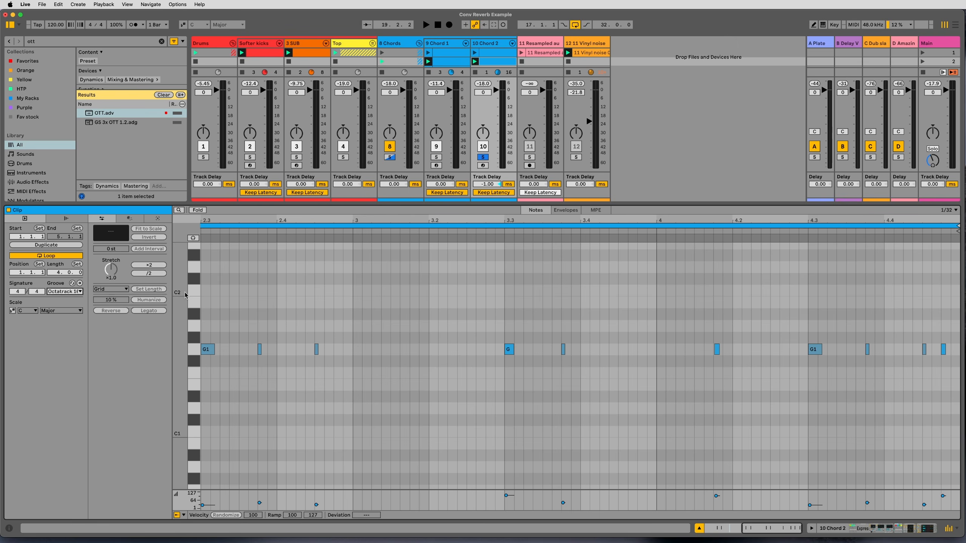
Unsolo the 10 Chord 2 track and solo the 8 Chords group instead.
{"action": "left_click", "coordinate": [485, 158]}
{"action": "left_click", "coordinate": [390, 157]}
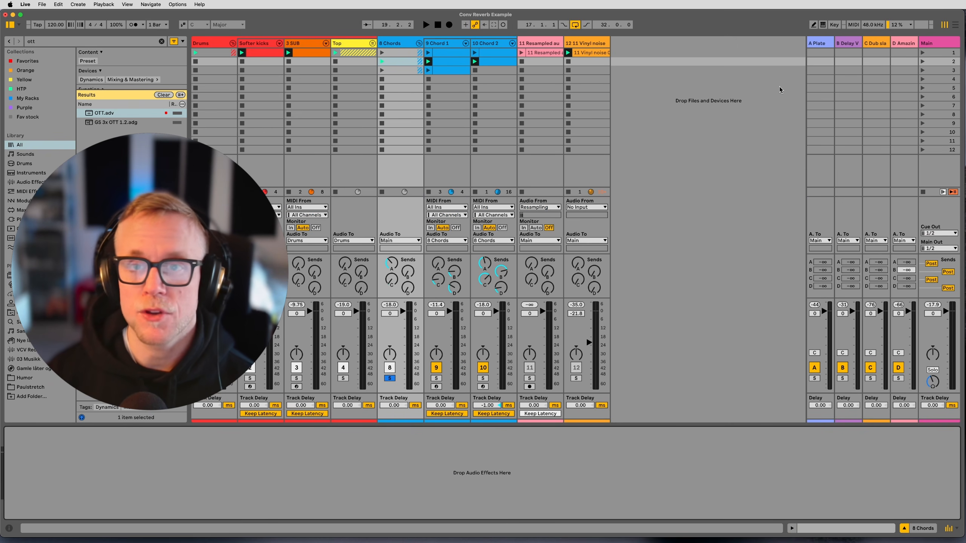
Examine Shifter and the Little Plate plug-in on the A-Plate return, and the device chain on B-Delay Verb.
{"action": "left_click", "coordinate": [818, 44]}
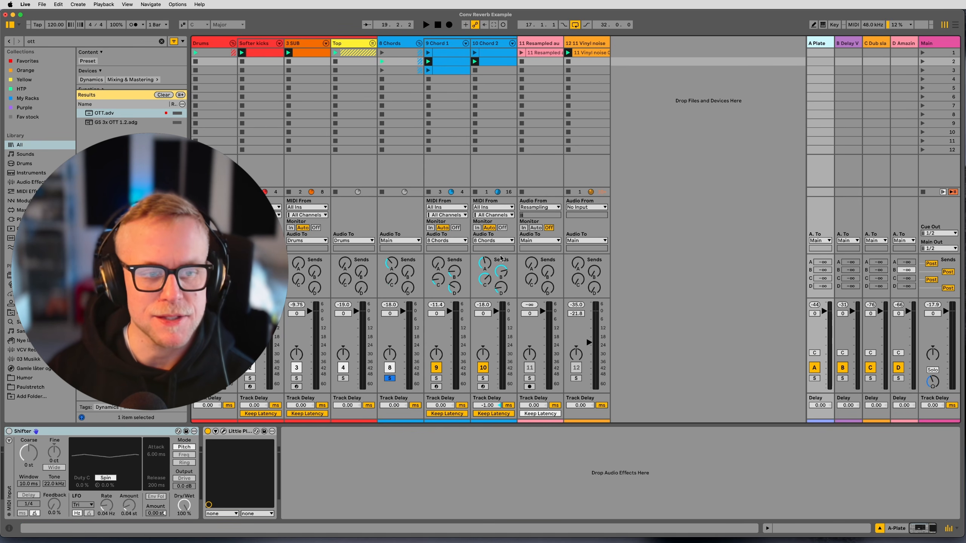
{"action": "left_click", "coordinate": [224, 431]}
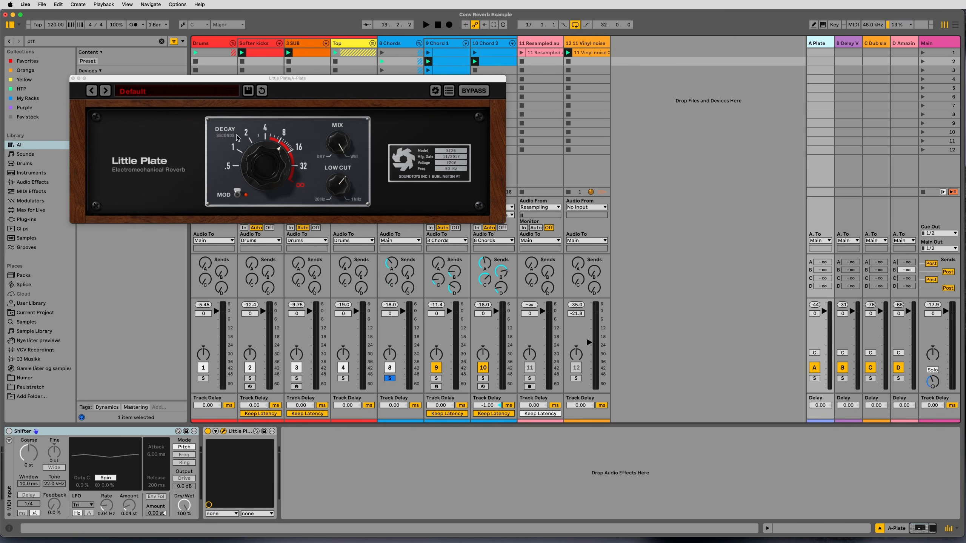
{"action": "left_click", "coordinate": [73, 78]}
{"action": "left_click", "coordinate": [854, 43]}
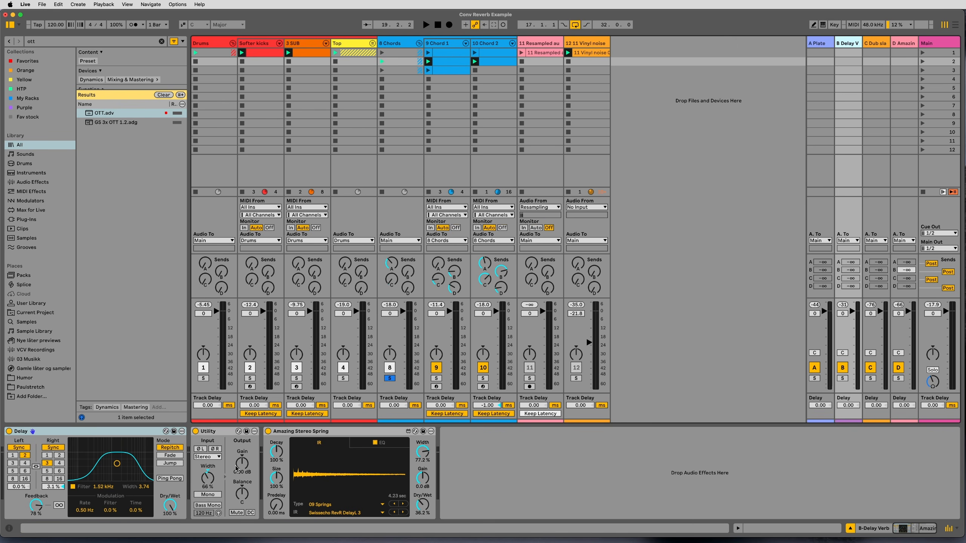
Examine the Galaxy Tape Echo and its preset browser on C-Dub slap, and the reverb on D-Amazing Stereo Spring.
{"action": "key", "text": "Right"}
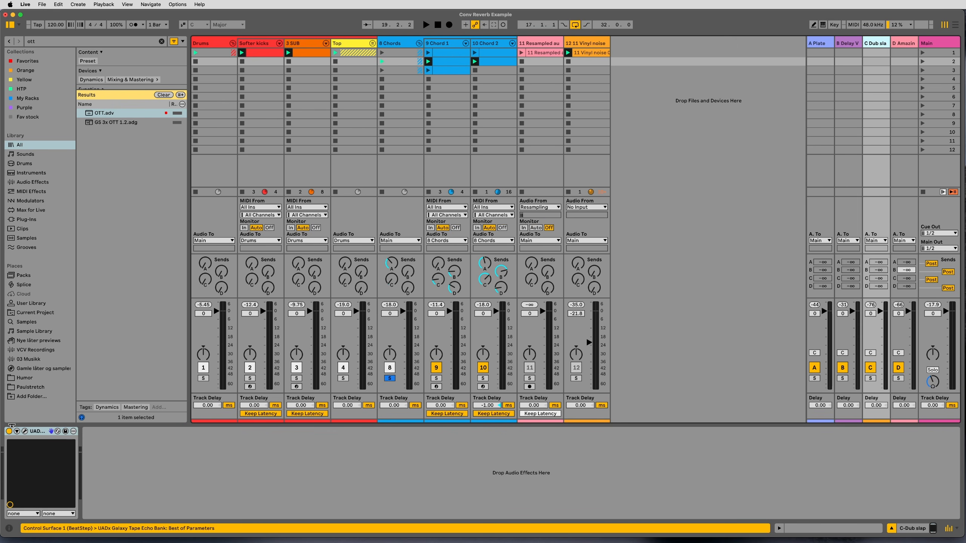
{"action": "left_click", "coordinate": [25, 432]}
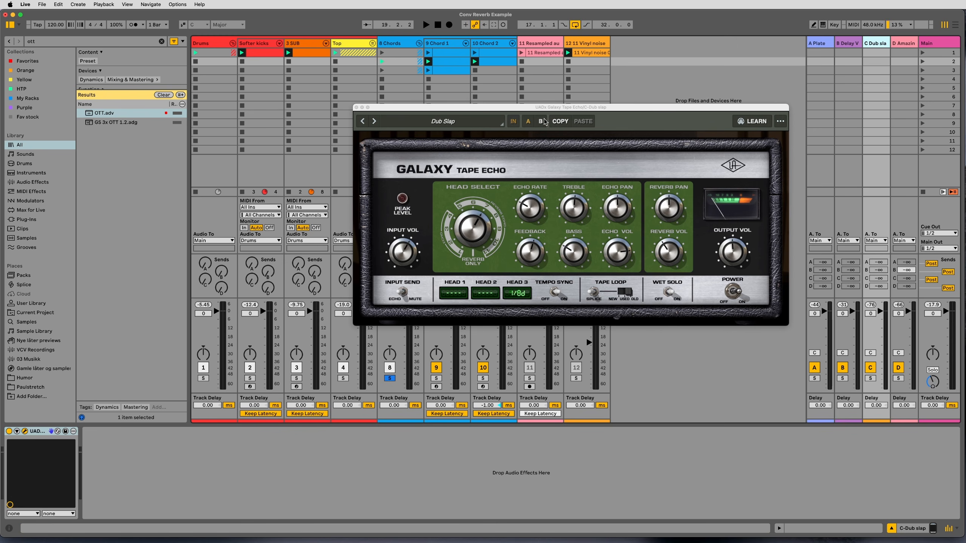
{"action": "left_click_drag", "start_coordinate": [627, 108], "coordinate": [627, 107]}
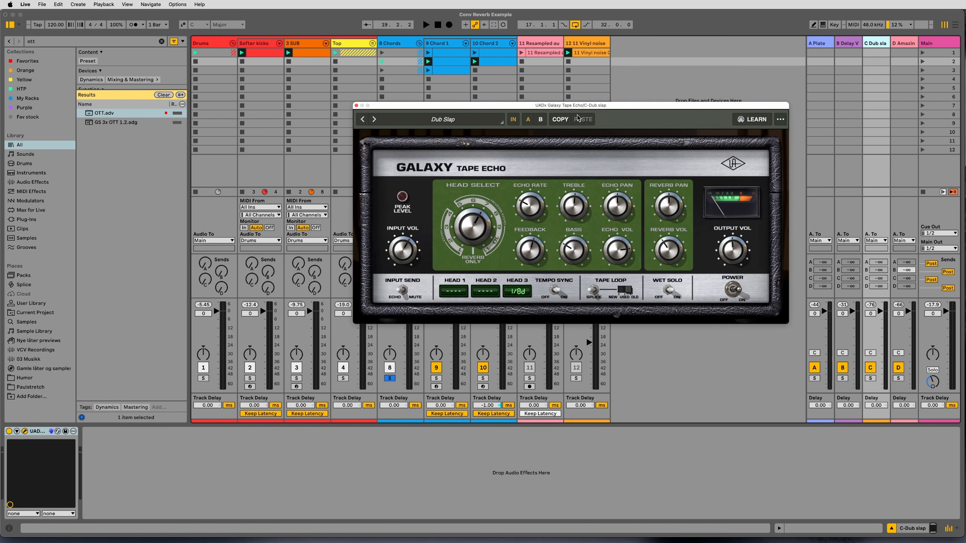
{"action": "left_click_drag", "start_coordinate": [569, 108], "coordinate": [581, 92]}
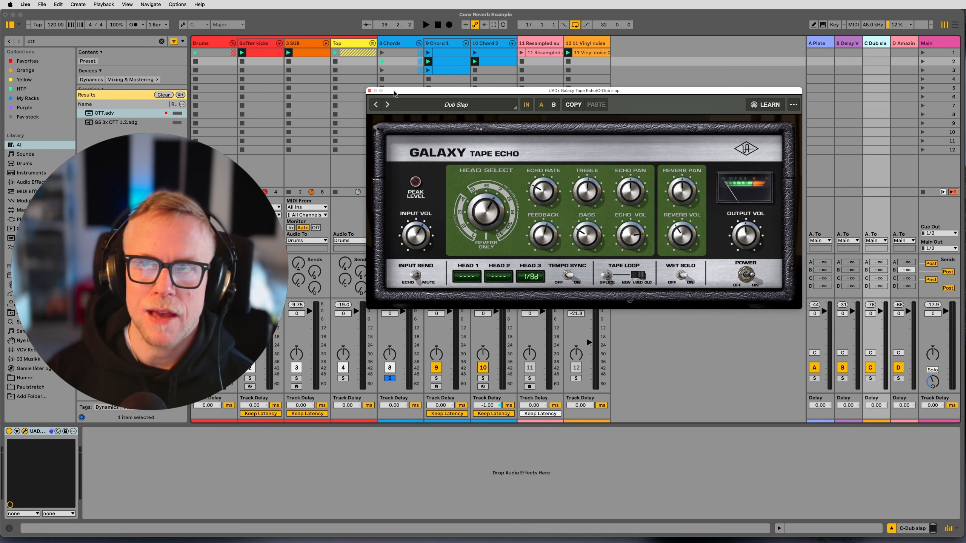
{"action": "left_click", "coordinate": [463, 108]}
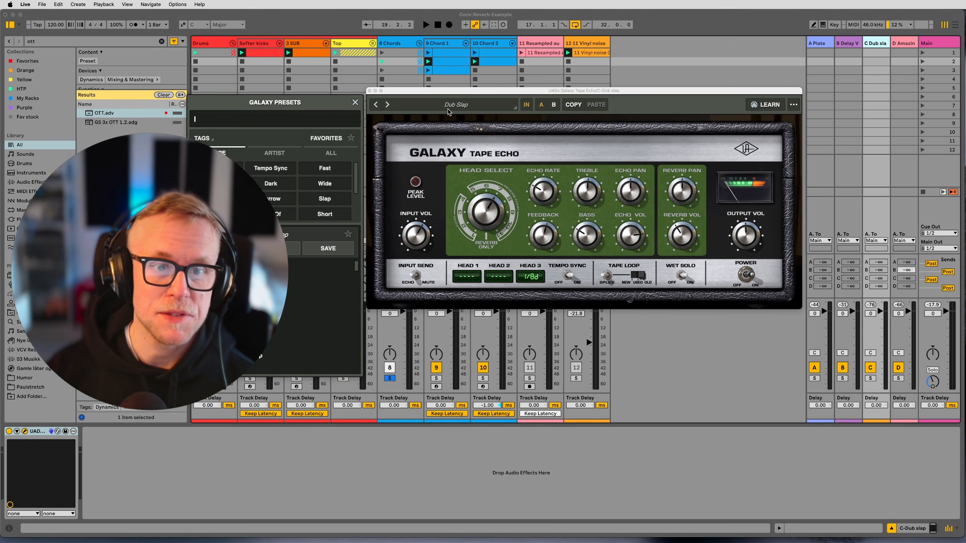
{"action": "left_click", "coordinate": [463, 107]}
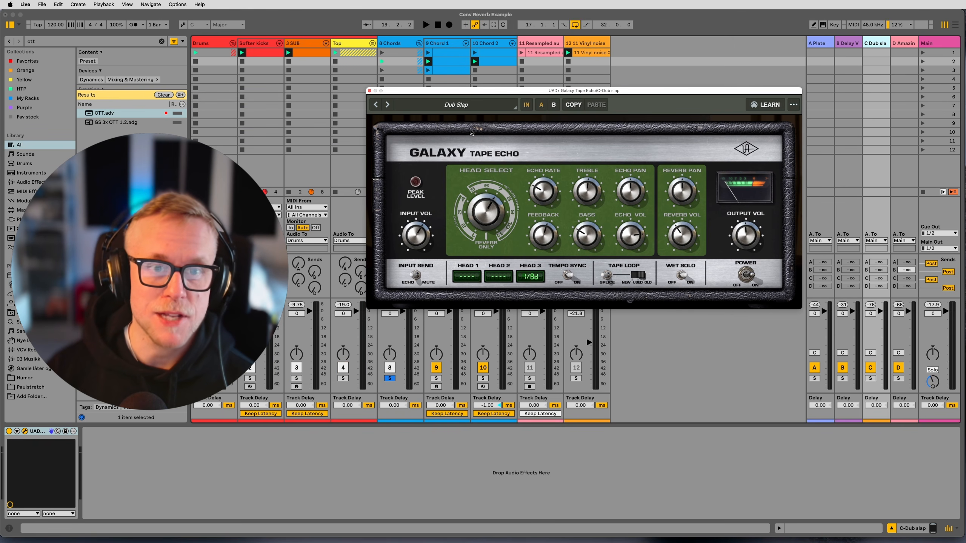
{"action": "left_click", "coordinate": [370, 91]}
{"action": "key", "text": "Right"}
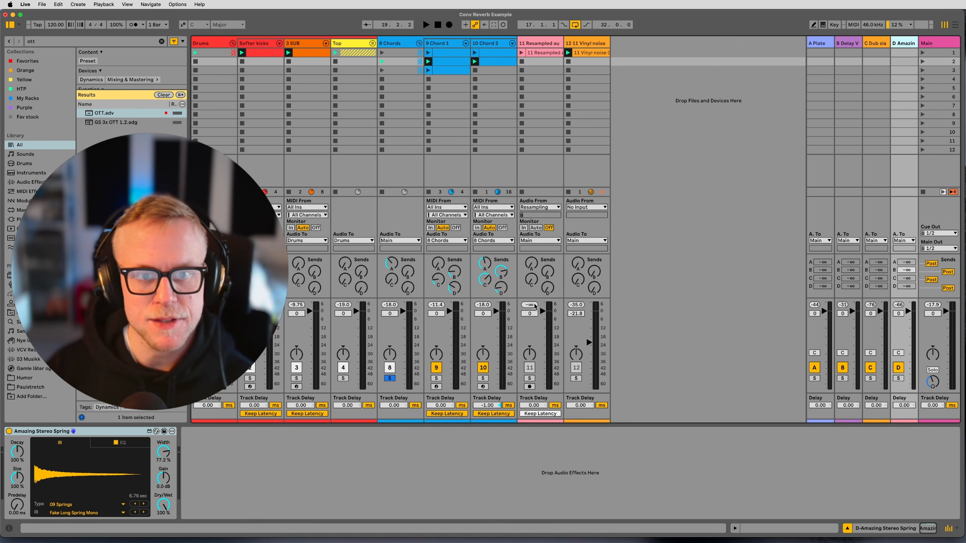
Select the 8 Chords group and play the soloed chords through their return effects.
{"action": "left_click", "coordinate": [400, 334]}
{"action": "left_click_drag", "start_coordinate": [500, 271], "coordinate": [501, 276]}
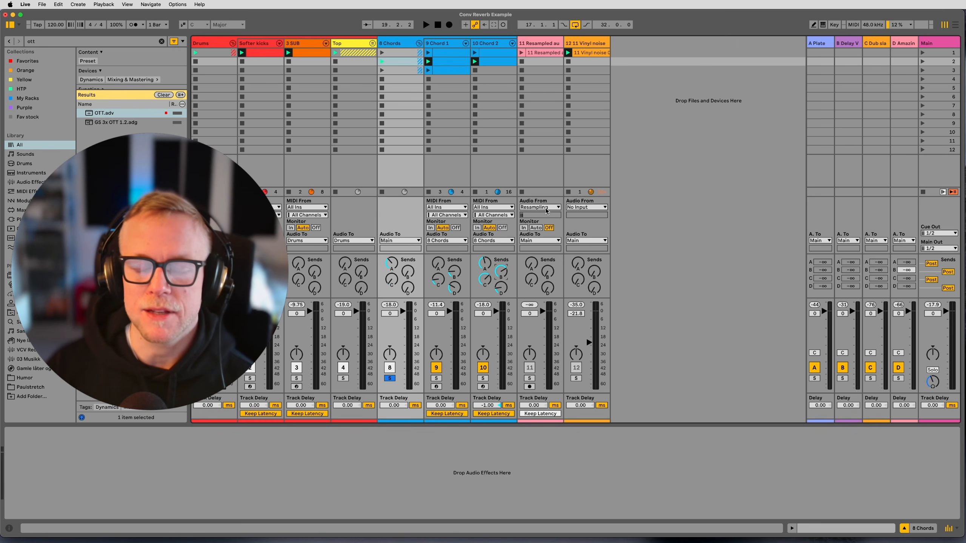
{"action": "key", "text": "space"}
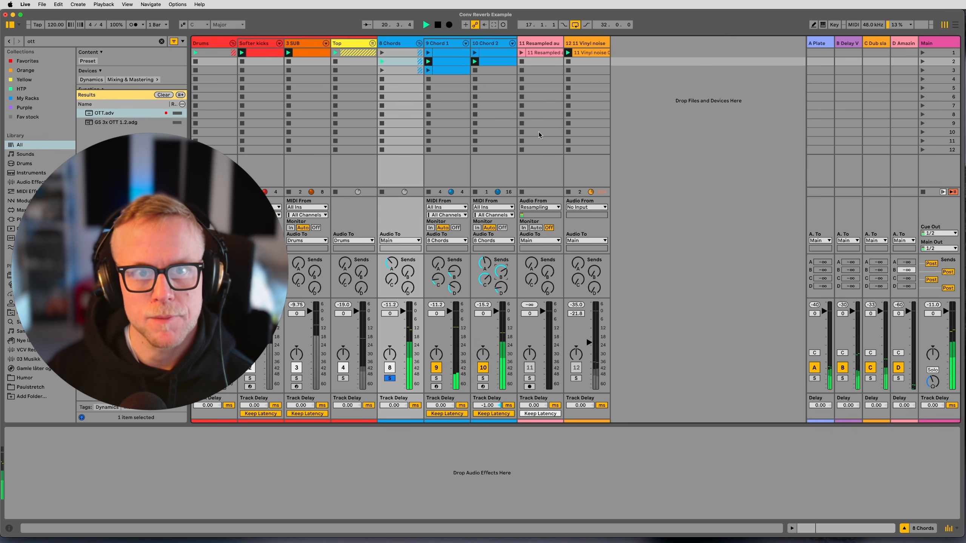
Insert a new audio track after 11 Resampled audio and name it Resample.
{"action": "left_click", "coordinate": [531, 44]}
{"action": "key", "text": "super+t"}
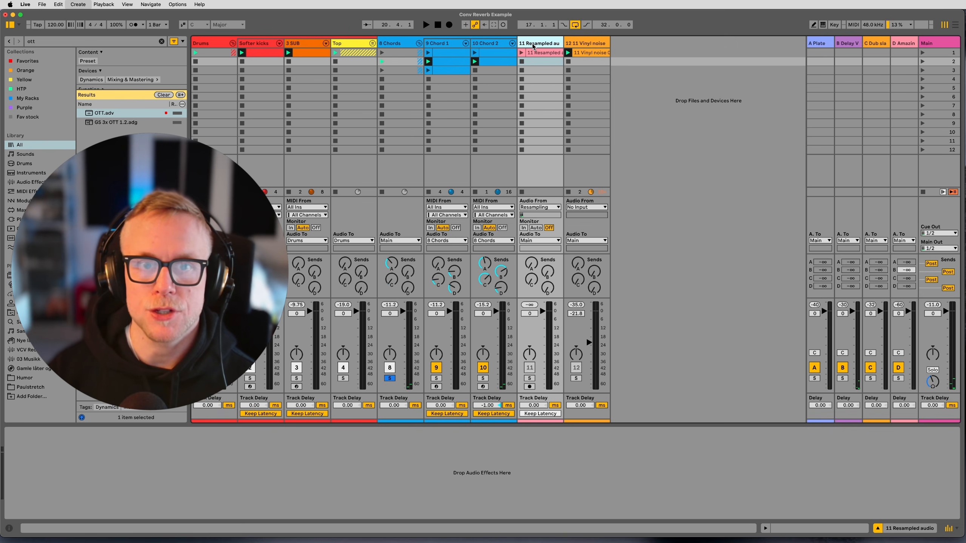
{"action": "left_click", "coordinate": [585, 44]}
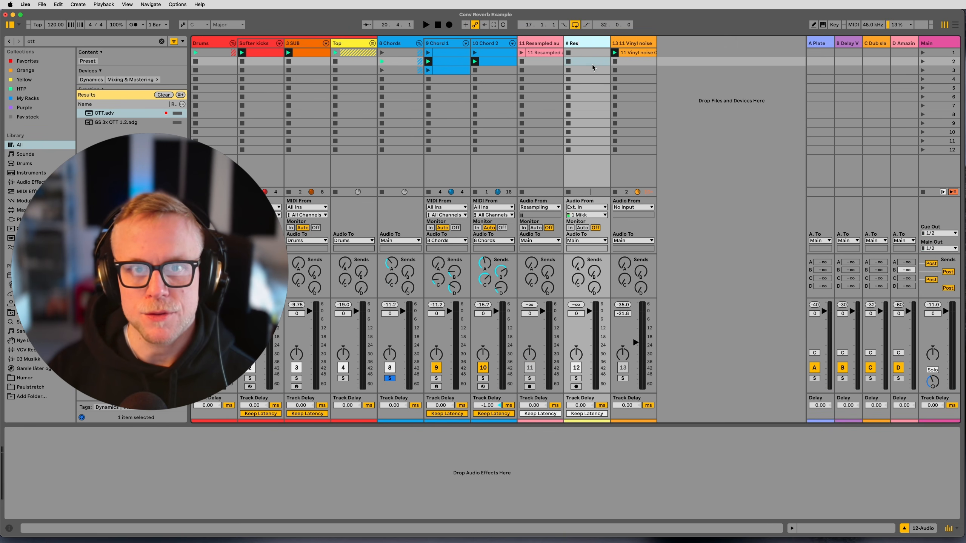
{"action": "type", "text": "mple"}
{"action": "key", "text": "Return"}
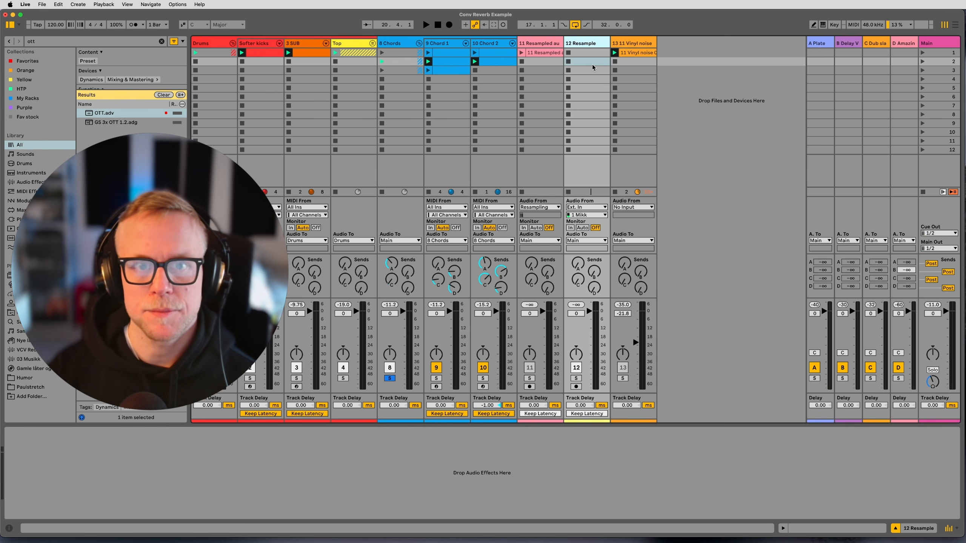
Set the Resample track's input to Resampling and arm it for recording, with only the 8 Chords group soloed.
{"action": "left_click", "coordinate": [585, 208]}
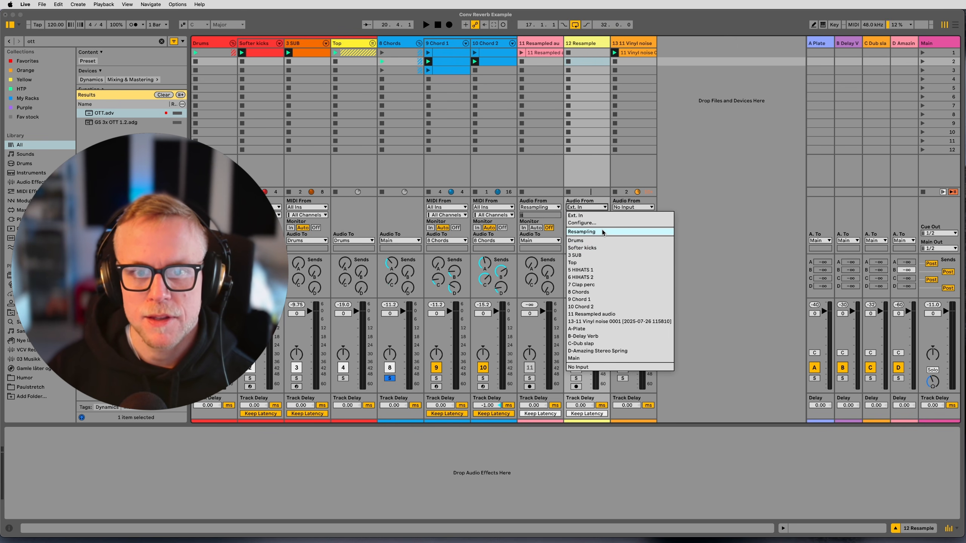
{"action": "left_click", "coordinate": [597, 232]}
{"action": "left_click", "coordinate": [576, 379]}
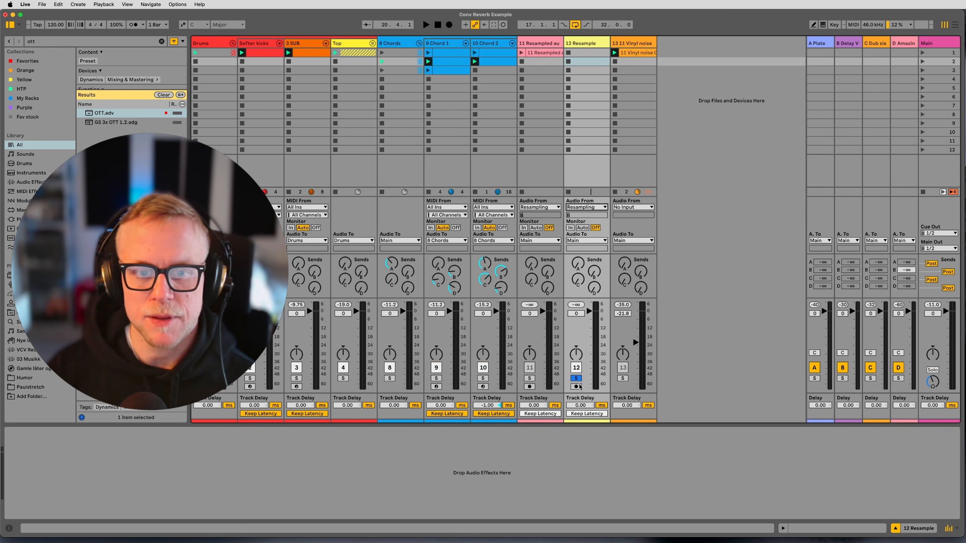
{"action": "left_click", "coordinate": [577, 379]}
{"action": "left_click", "coordinate": [390, 379]}
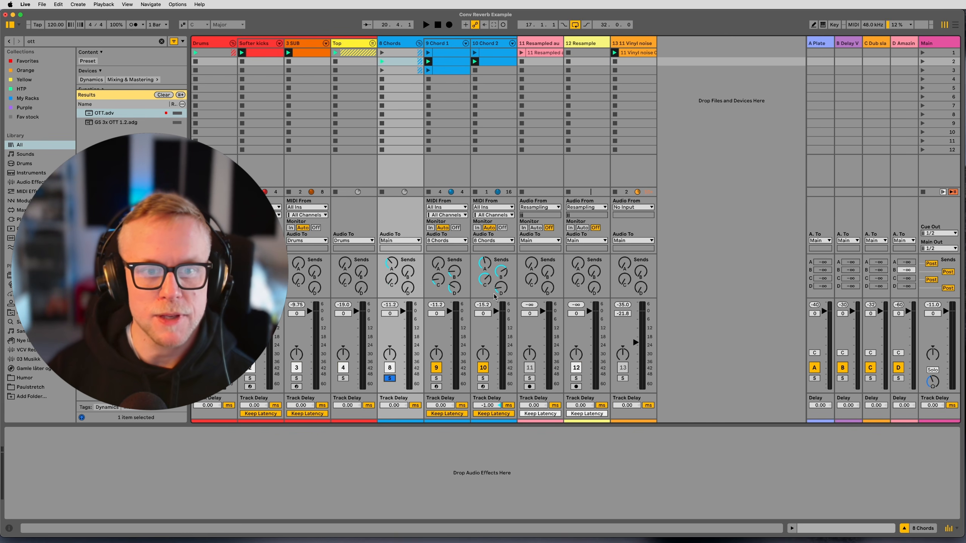
{"action": "left_click", "coordinate": [576, 387]}
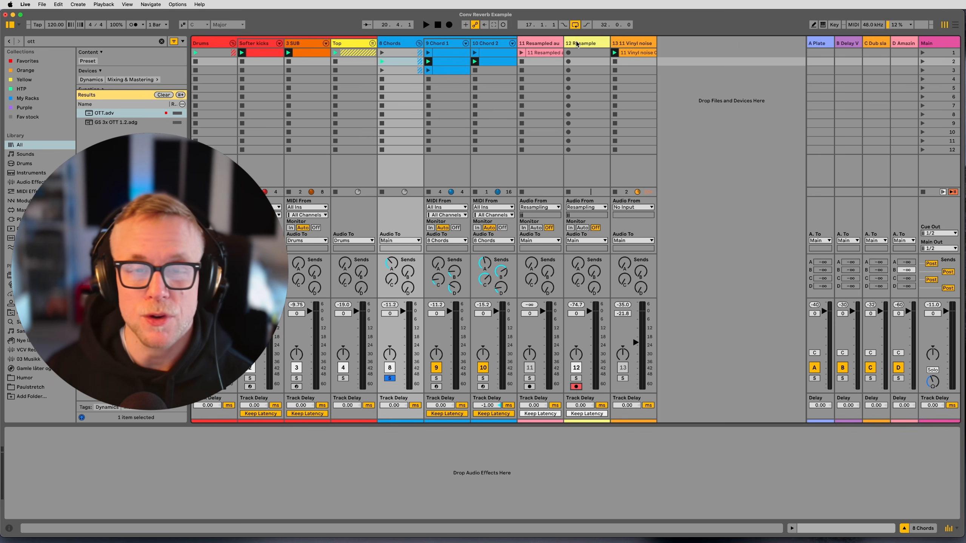
Record the soloed chords into the second clip slot of the Resample track, check the recorded waveform, and unsolo 8 Chords.
{"action": "left_click", "coordinate": [569, 63]}
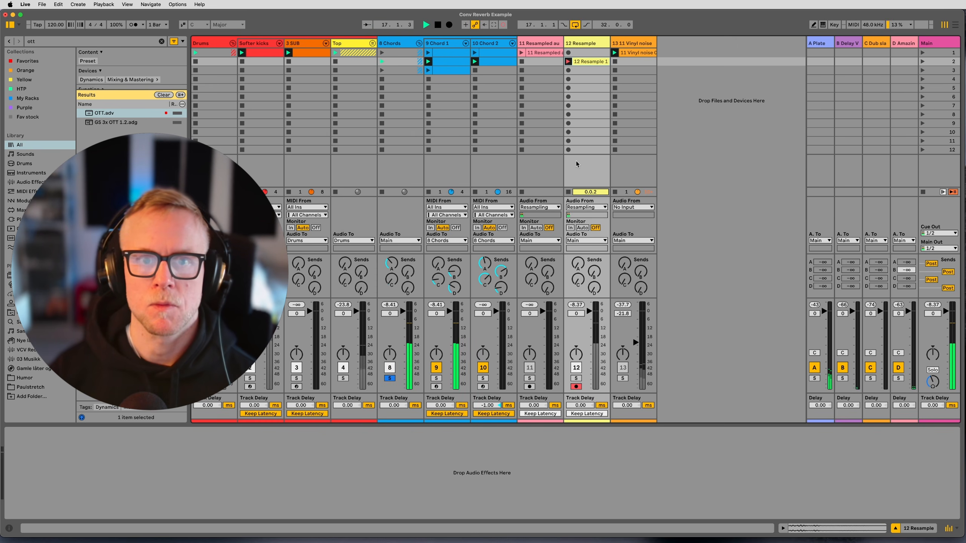
{"action": "double_click", "coordinate": [593, 62]}
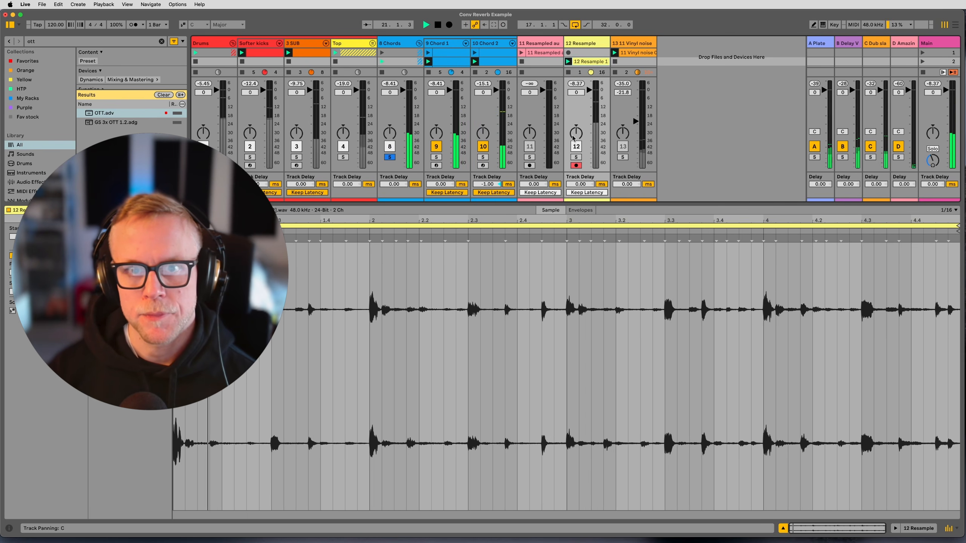
{"action": "key", "text": "shift+Tab"}
{"action": "left_click", "coordinate": [389, 380]}
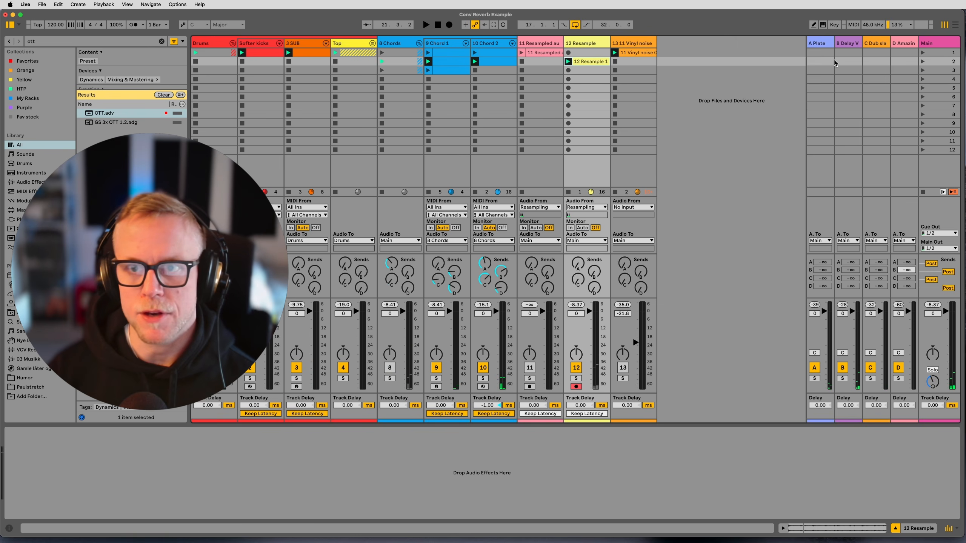
Insert a new return track after D-Amazing Stereo Spring.
{"action": "left_click", "coordinate": [897, 43]}
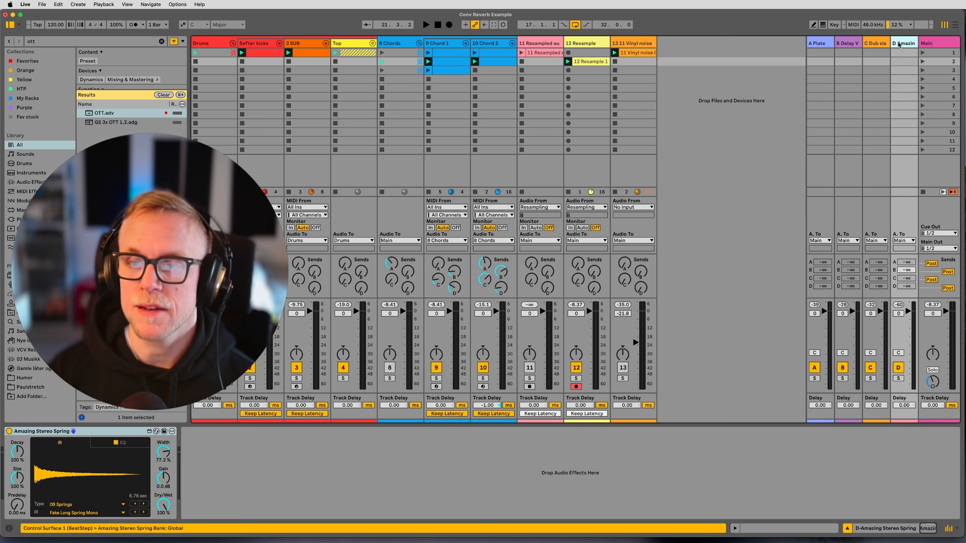
{"action": "right_click", "coordinate": [899, 43]}
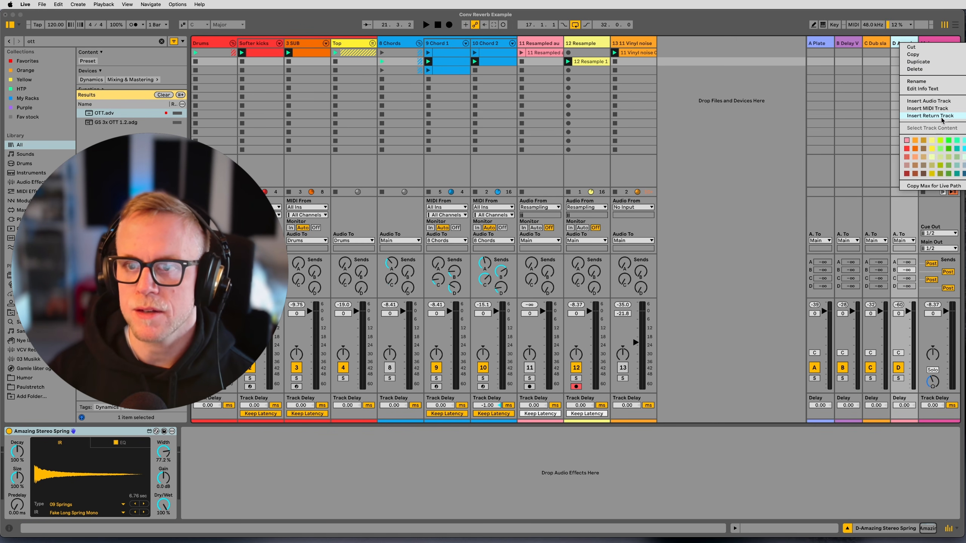
{"action": "left_click", "coordinate": [895, 43]}
{"action": "right_click", "coordinate": [898, 43]}
{"action": "left_click", "coordinate": [898, 43]}
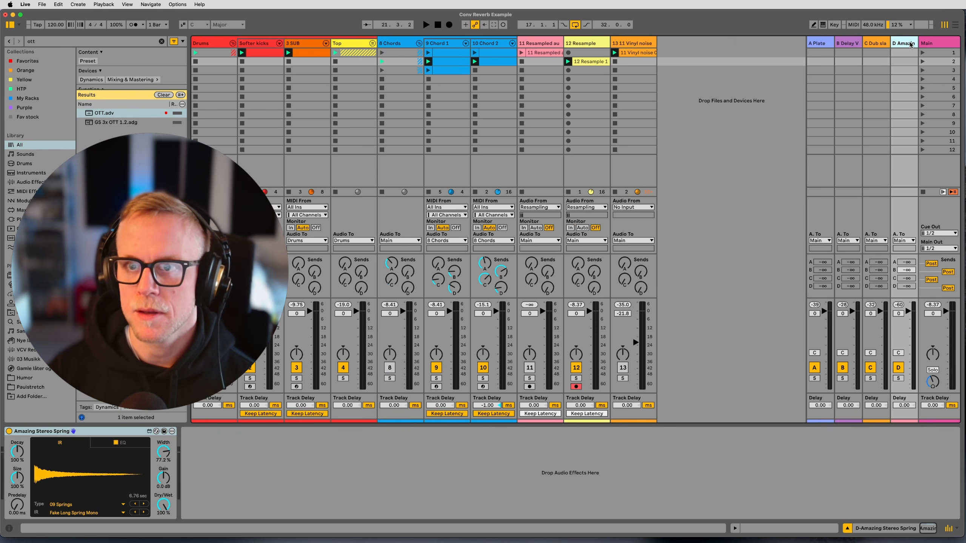
{"action": "right_click", "coordinate": [911, 44]}
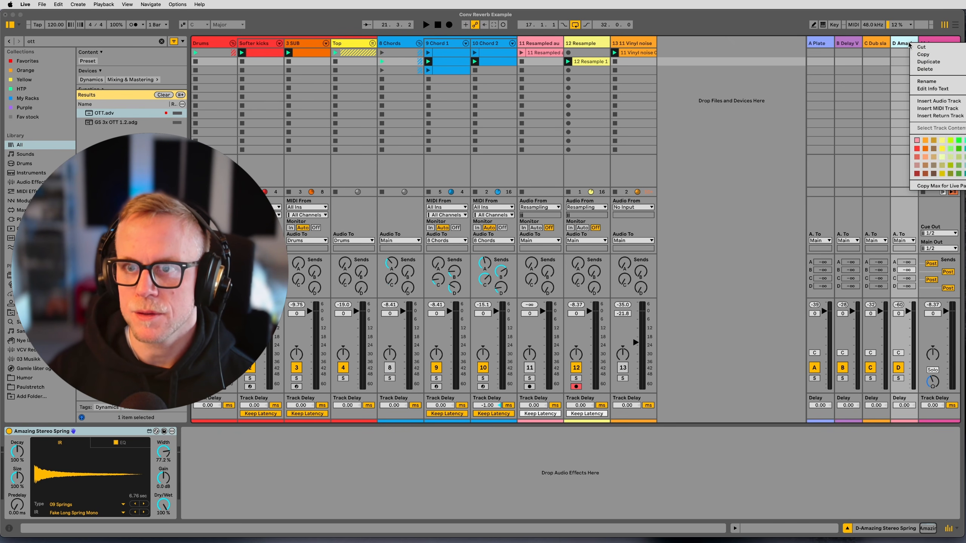
{"action": "left_click", "coordinate": [932, 116]}
Load Convolution Reverb Pro from the Fav stock collection onto return track E, and move the recorded Resample clip to the first slot.
{"action": "left_click", "coordinate": [28, 117]}
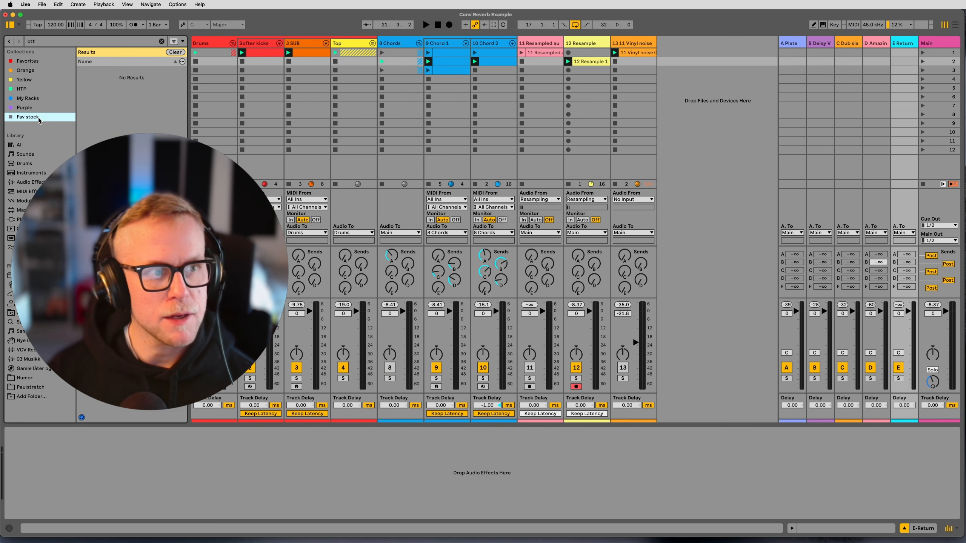
{"action": "left_click", "coordinate": [126, 98]}
{"action": "left_click_drag", "start_coordinate": [137, 97], "coordinate": [905, 109]}
{"action": "left_click_drag", "start_coordinate": [591, 60], "coordinate": [591, 55]}
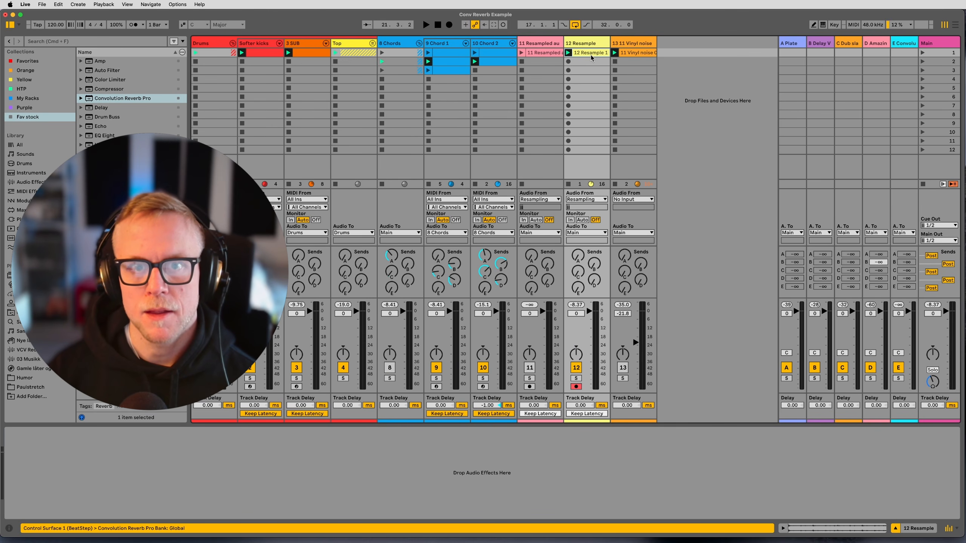
Load the recorded Resample clip as the impulse response of Convolution Reverb Pro on return track E.
{"action": "left_click", "coordinate": [897, 46]}
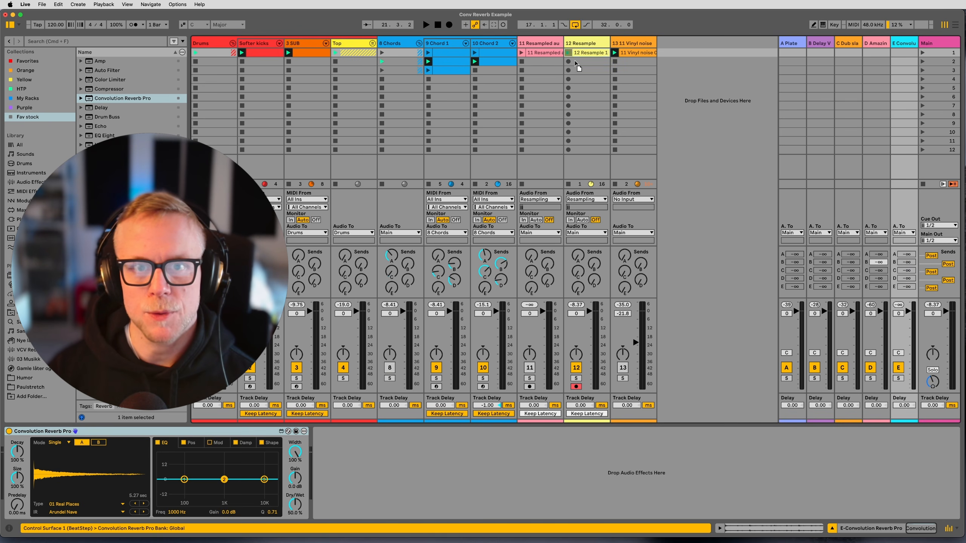
{"action": "left_click_drag", "start_coordinate": [93, 485], "coordinate": [91, 481]}
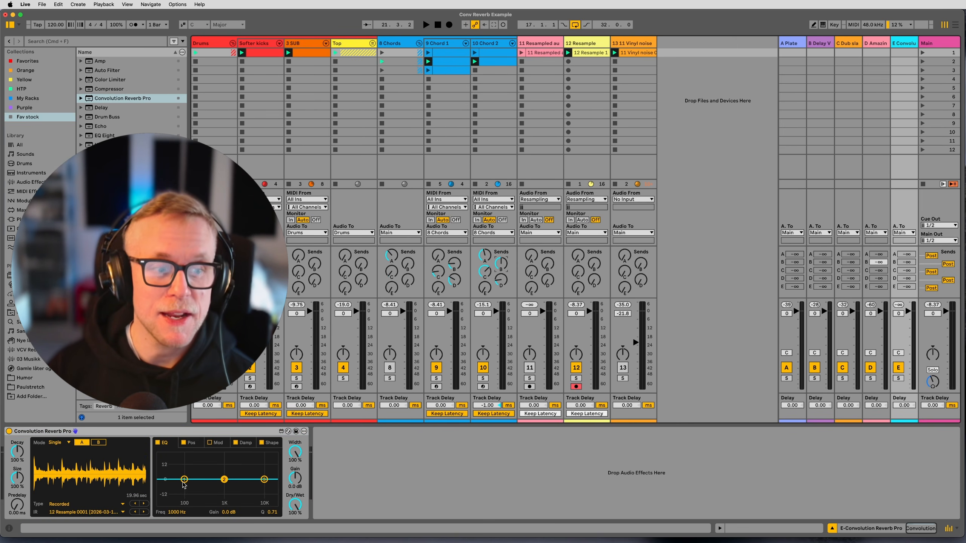
Set the reverb's EQ band 1 to 153 Hz, -15 dB, and damping band 3 to 2.59 kHz with 193 % decay.
{"action": "left_click_drag", "start_coordinate": [184, 481], "coordinate": [191, 498]}
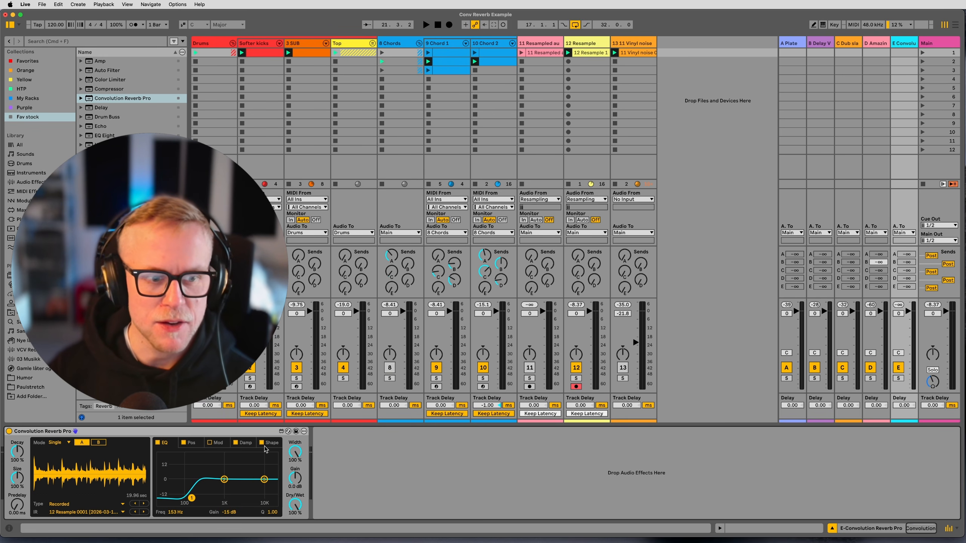
{"action": "left_click", "coordinate": [246, 443]}
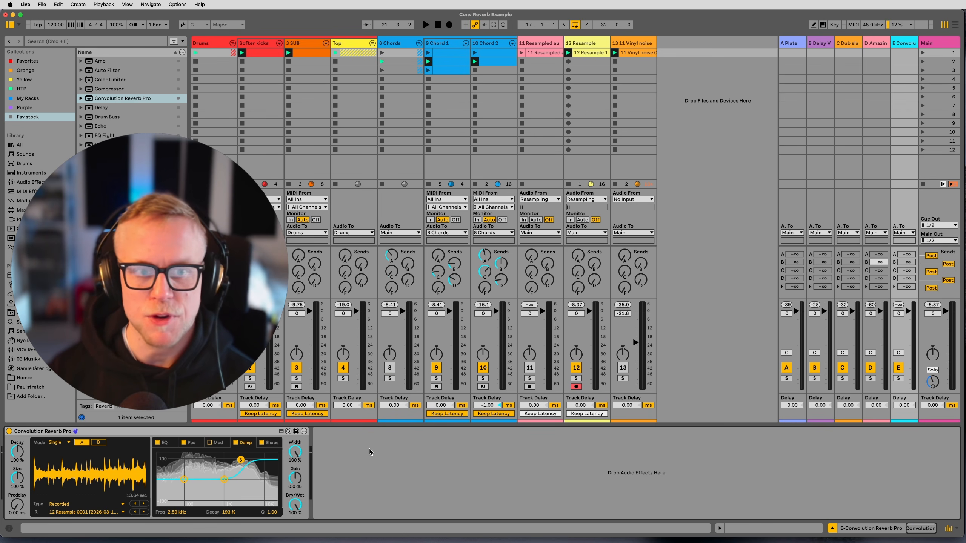
{"action": "left_click", "coordinate": [461, 444]}
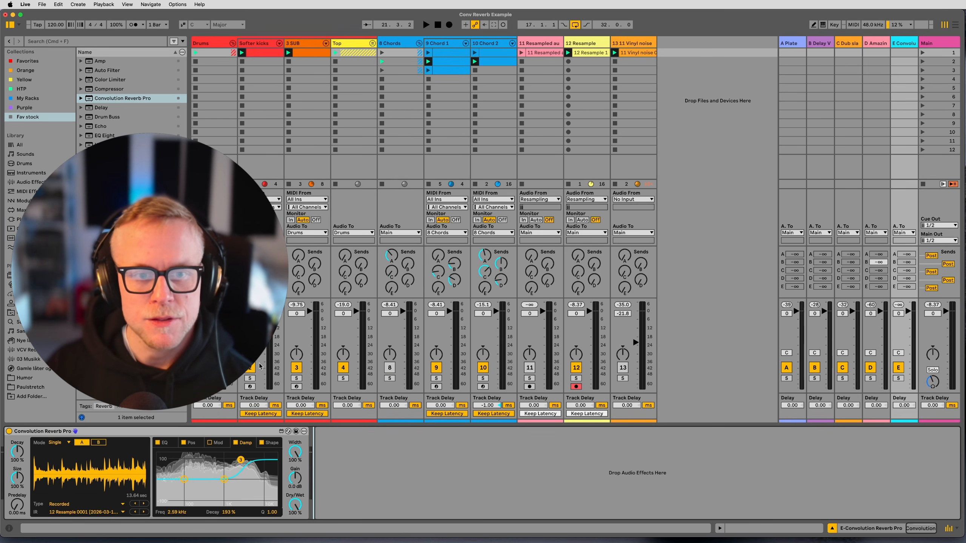
Raise the 8 Chords group's send E to maximum and play the group soloed.
{"action": "left_click", "coordinate": [392, 287]}
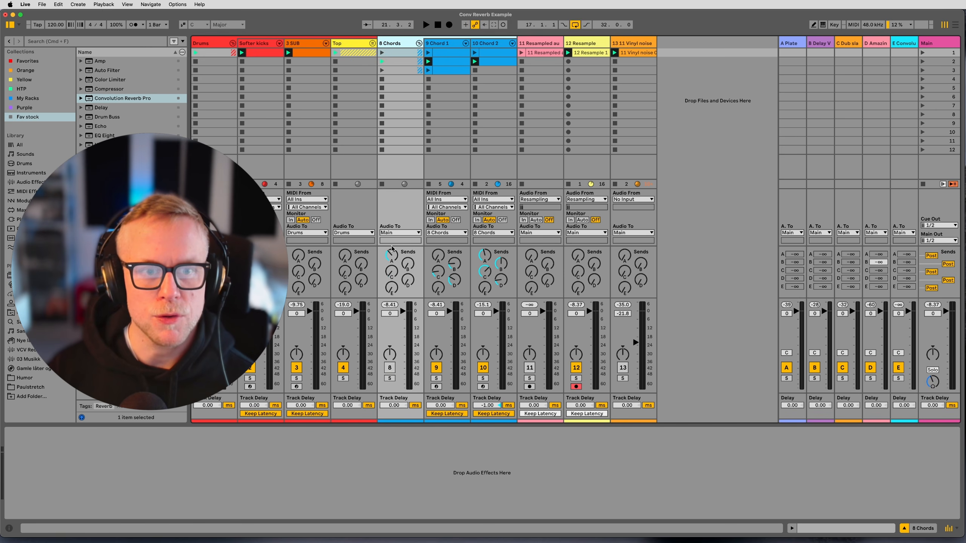
{"action": "key", "text": "space"}
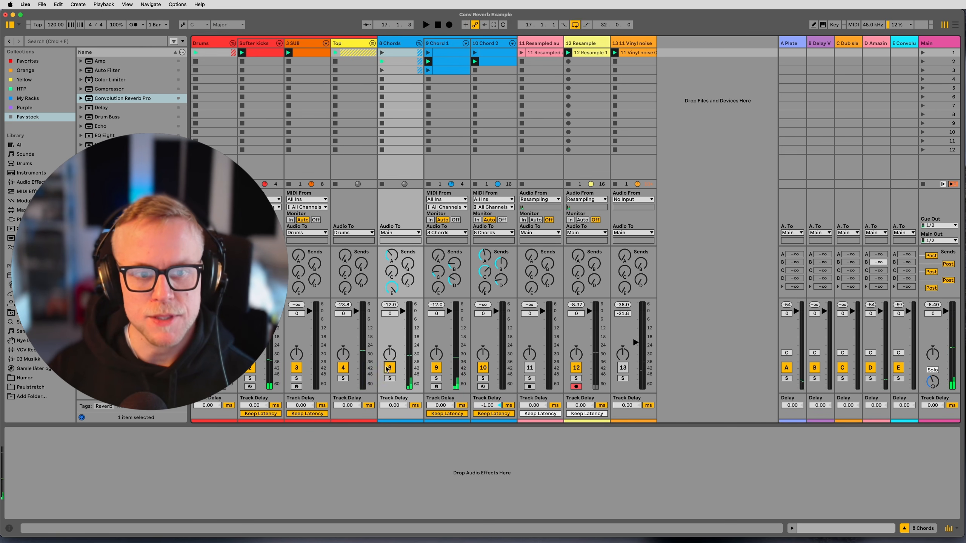
{"action": "left_click", "coordinate": [389, 378]}
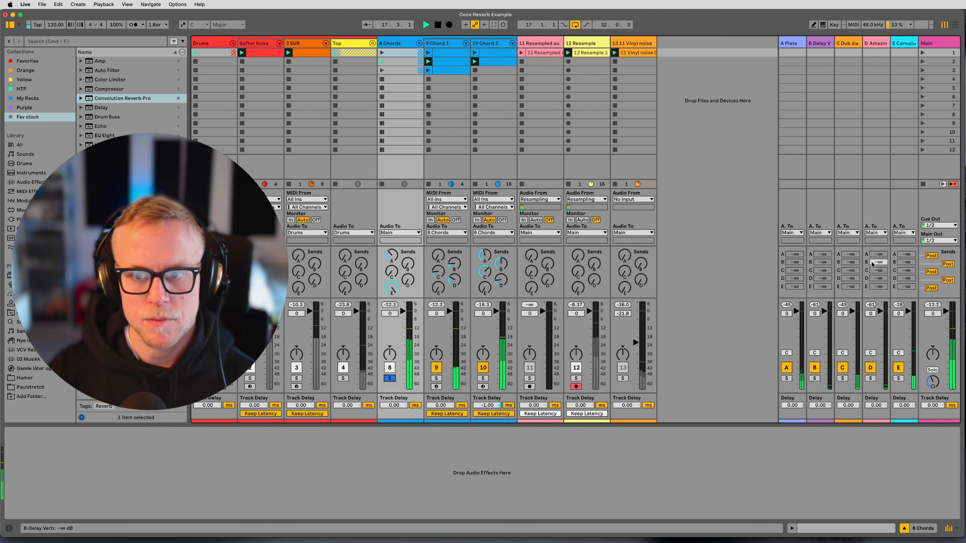
Compare return E's reverb with the full mix during playback, leaving return E soloed.
{"action": "left_click", "coordinate": [900, 43]}
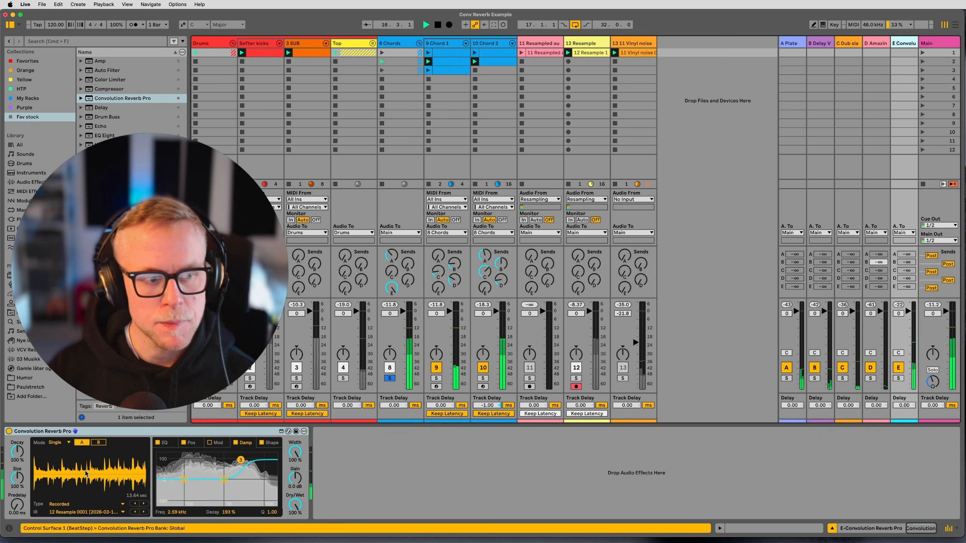
{"action": "left_click", "coordinate": [899, 378]}
{"action": "left_click", "coordinate": [899, 378]}
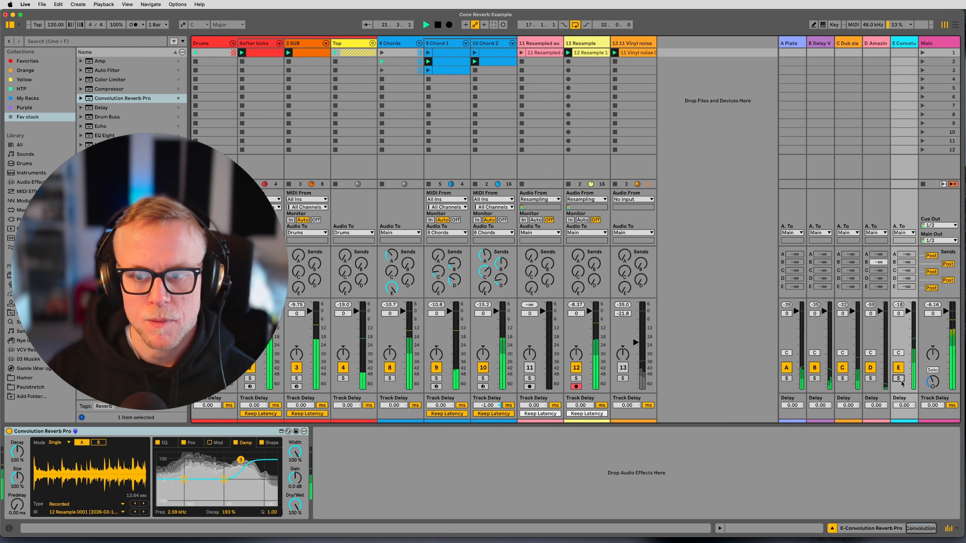
{"action": "left_click", "coordinate": [900, 379]}
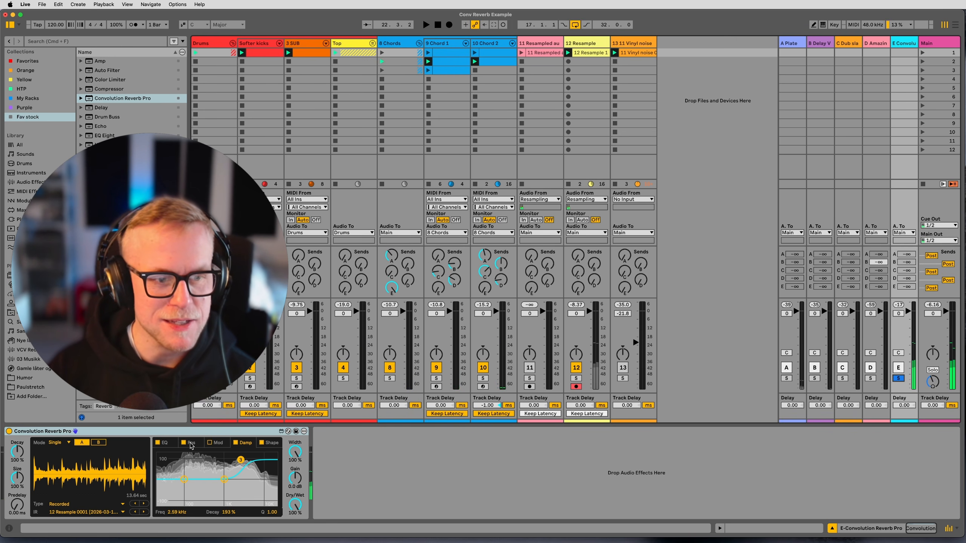
Set EQ band 2 of the convolution reverb to 585 Hz and -10 dB while listening to the return.
{"action": "left_click", "coordinate": [165, 443]}
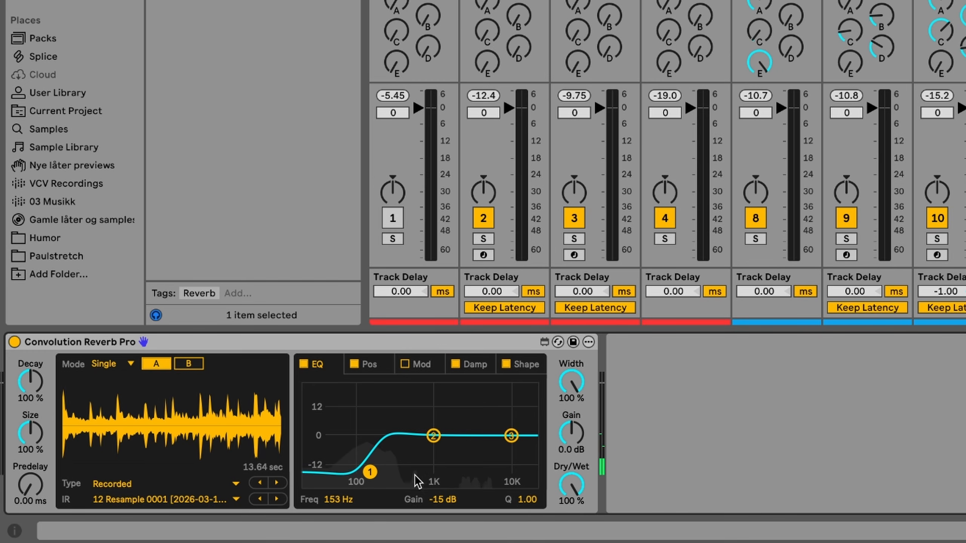
{"action": "left_click_drag", "start_coordinate": [435, 436], "coordinate": [422, 460]}
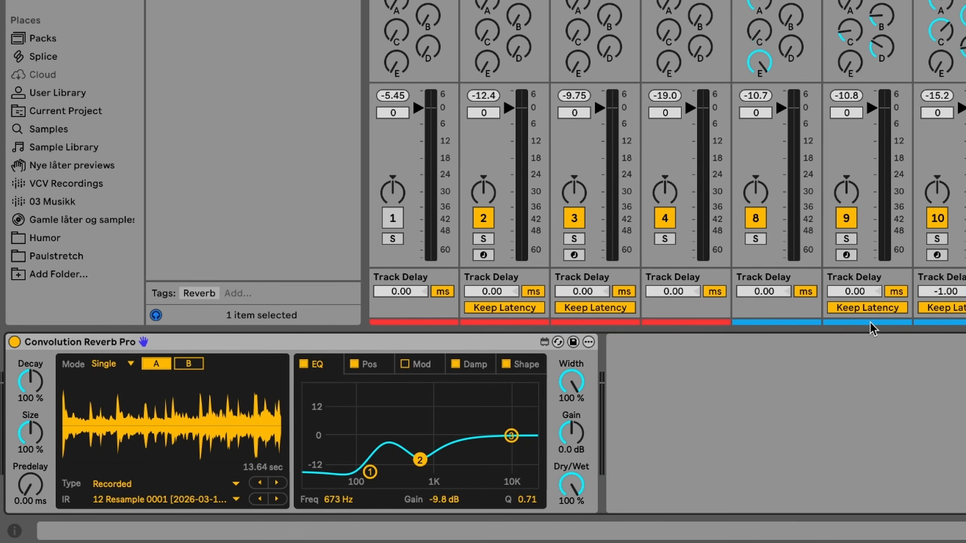
{"action": "key", "text": "space"}
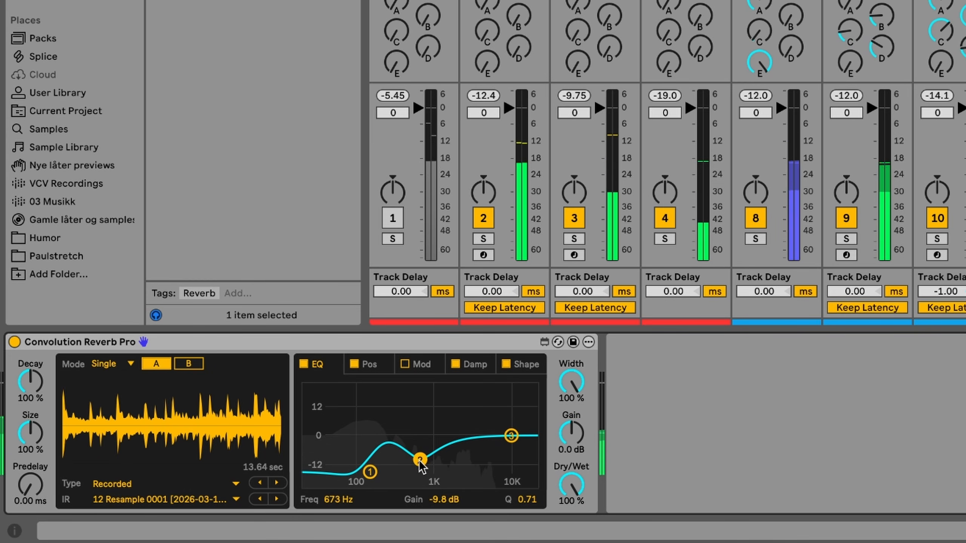
{"action": "left_click_drag", "start_coordinate": [422, 464], "coordinate": [417, 467]}
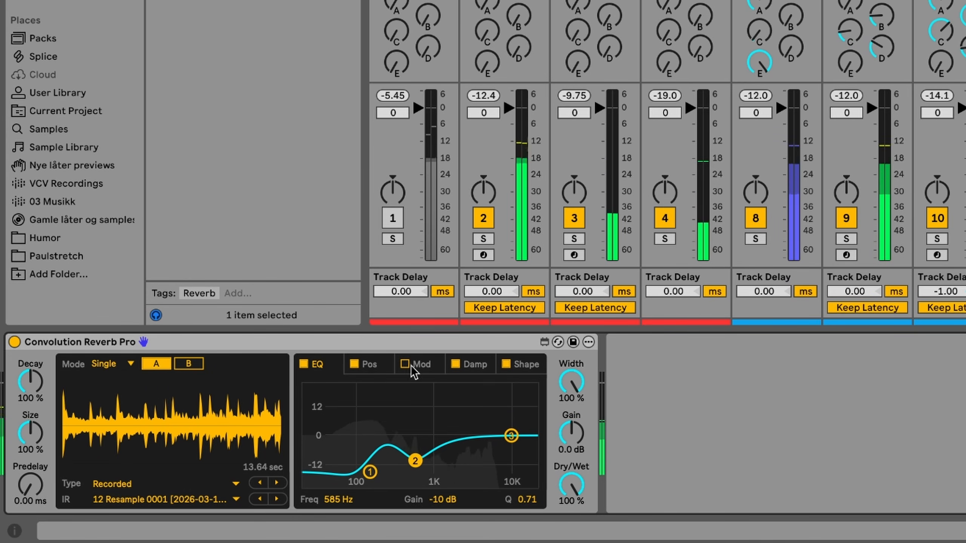
Set damping band 2 of the convolution reverb to 586 Hz, 21.1 % decay and a Q of 1.45.
{"action": "left_click", "coordinate": [473, 365]}
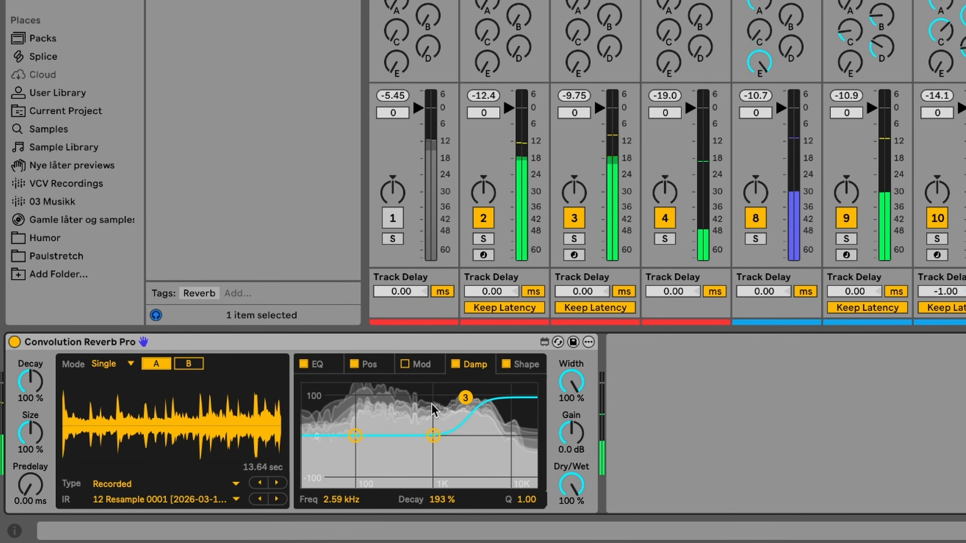
{"action": "left_click_drag", "start_coordinate": [433, 436], "coordinate": [417, 459]}
{"action": "left_click_drag", "start_coordinate": [516, 501], "coordinate": [516, 483]}
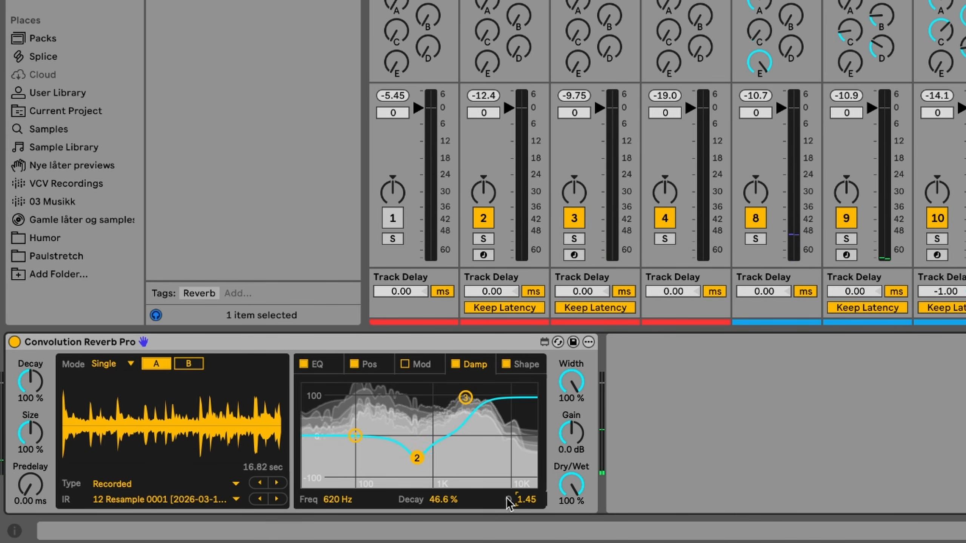
{"action": "left_click_drag", "start_coordinate": [417, 458], "coordinate": [415, 468]}
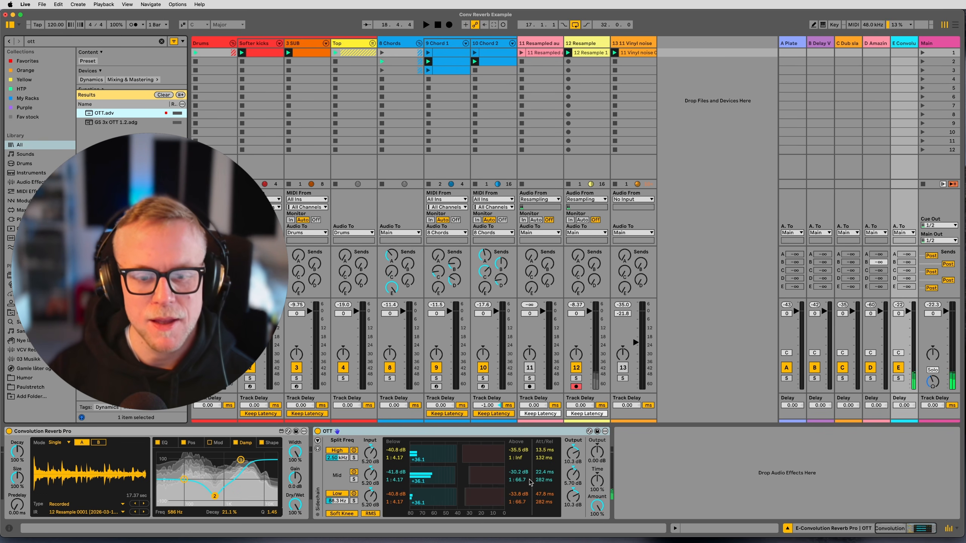
Audition OTT on the soloed return E, set its Amount to 100 %, and pull the return's volume fully down.
{"action": "left_click_drag", "start_coordinate": [601, 513], "coordinate": [601, 523]}
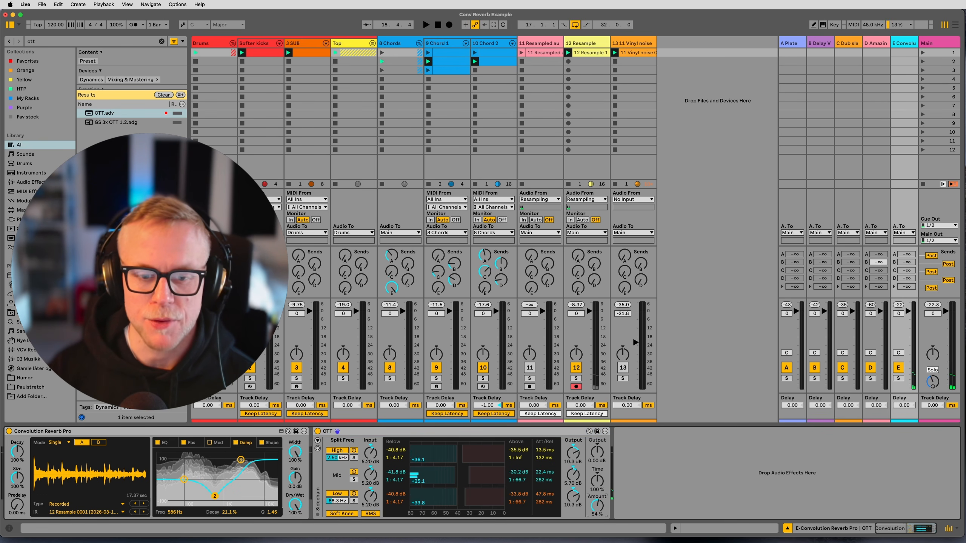
{"action": "key", "text": "space"}
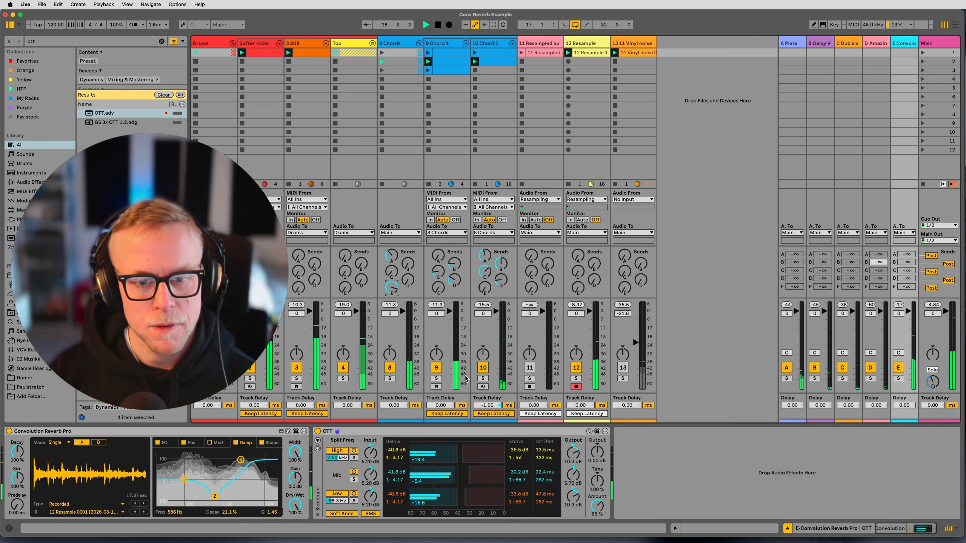
{"action": "left_click", "coordinate": [899, 378]}
{"action": "left_click_drag", "start_coordinate": [598, 506], "coordinate": [598, 493]}
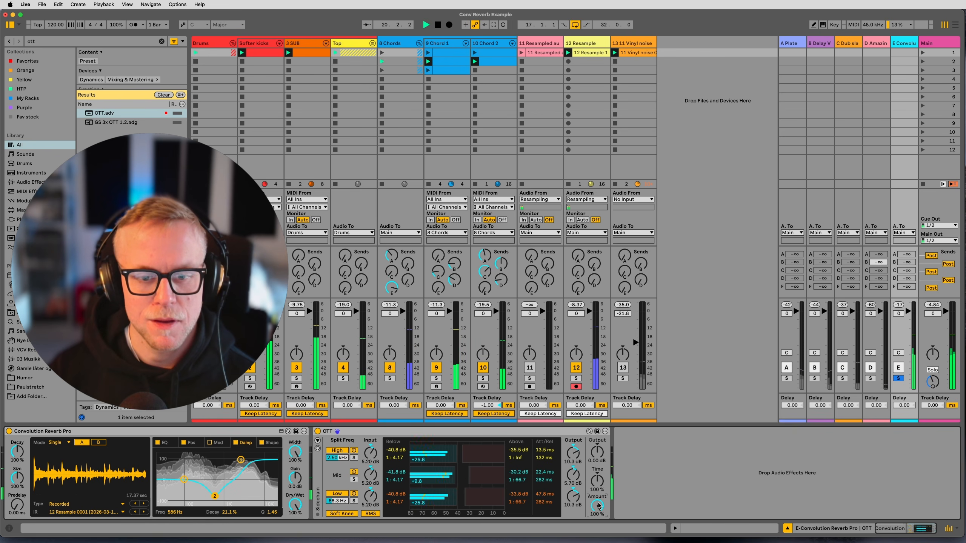
{"action": "key", "text": "space"}
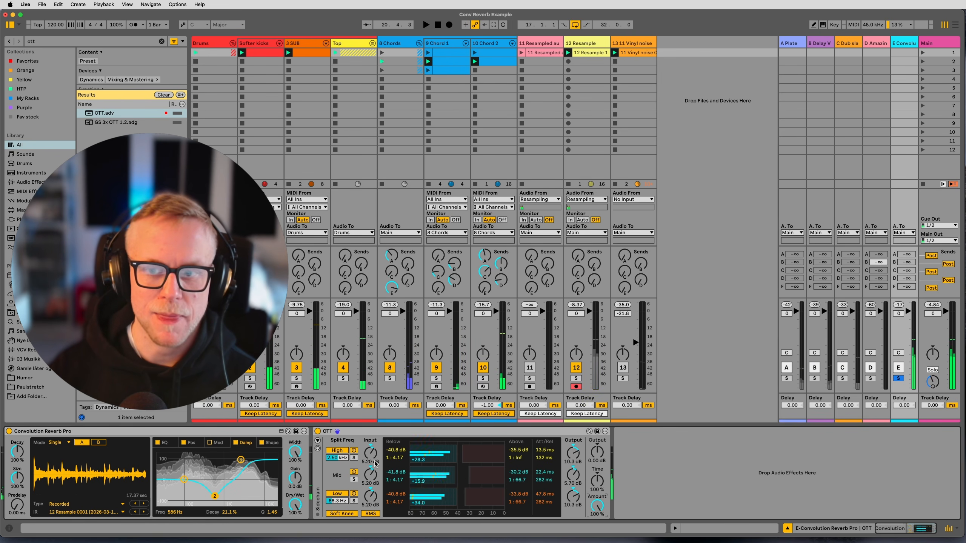
{"action": "left_click_drag", "start_coordinate": [909, 340], "coordinate": [899, 418]}
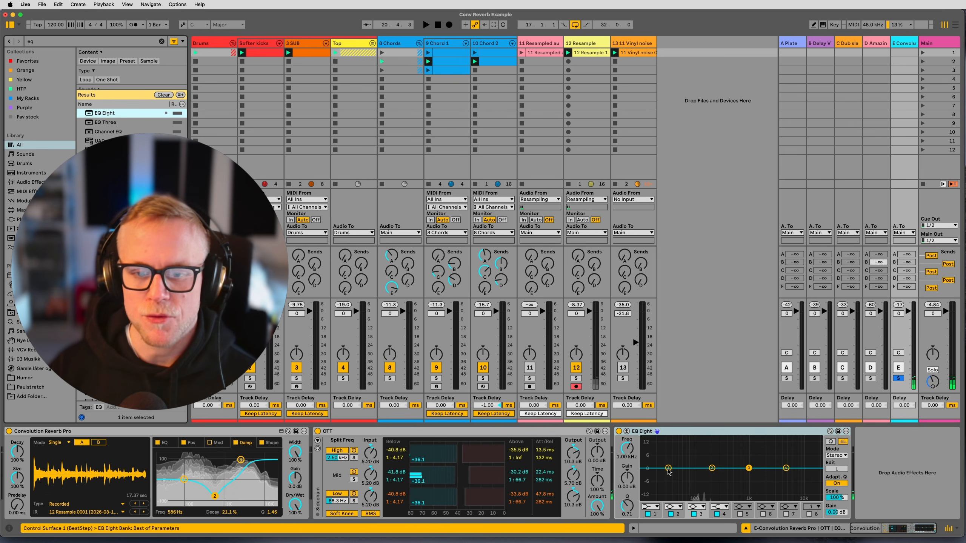
Shape return E's EQ Eight with a mid boost and a band 2 dip at 121 Hz, -9.79 dB, comparing against bypass.
{"action": "left_click_drag", "start_coordinate": [680, 494], "coordinate": [721, 496]}
{"action": "left_click_drag", "start_coordinate": [786, 468], "coordinate": [749, 450]}
{"action": "key", "text": "space"}
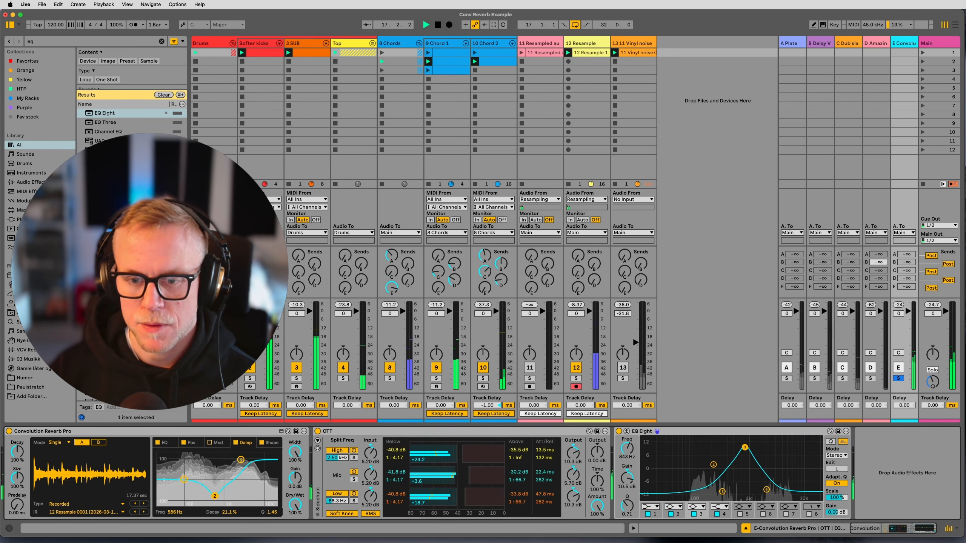
{"action": "left_click_drag", "start_coordinate": [722, 492], "coordinate": [721, 492]}
{"action": "left_click", "coordinate": [619, 432]}
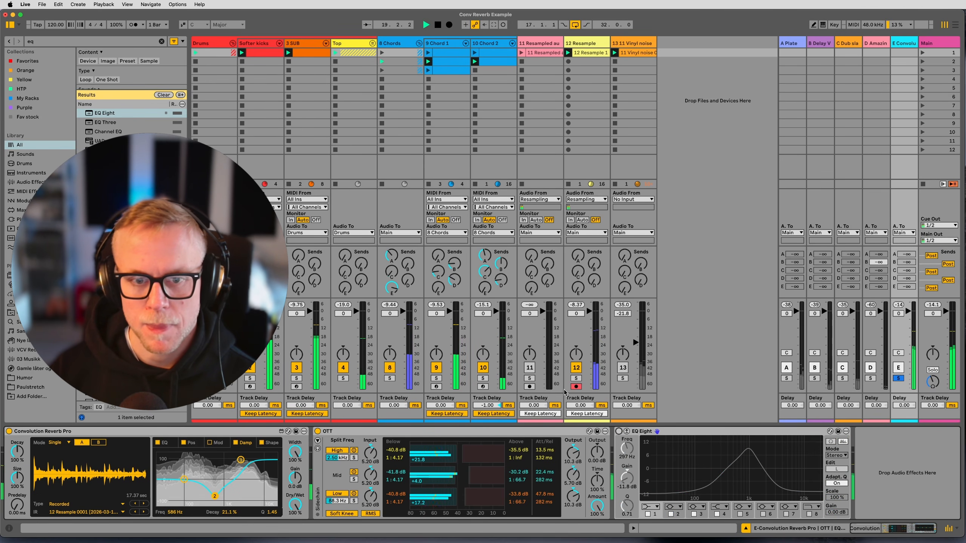
{"action": "key", "text": "space"}
{"action": "left_click", "coordinate": [620, 432]}
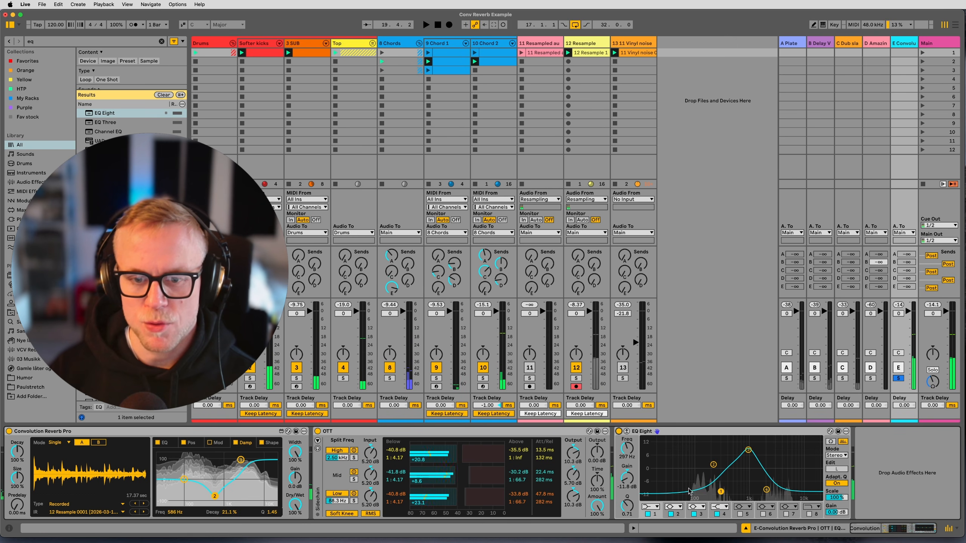
{"action": "left_click_drag", "start_coordinate": [713, 465], "coordinate": [707, 478]}
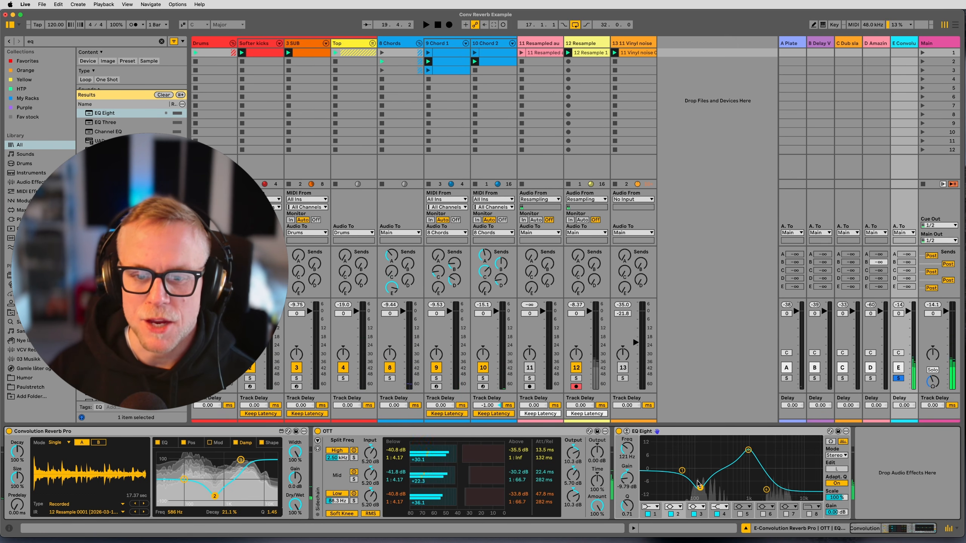
Examine the device chains on the Chord 1 and Chord 2 tracks and go back to return E.
{"action": "left_click", "coordinate": [442, 45]}
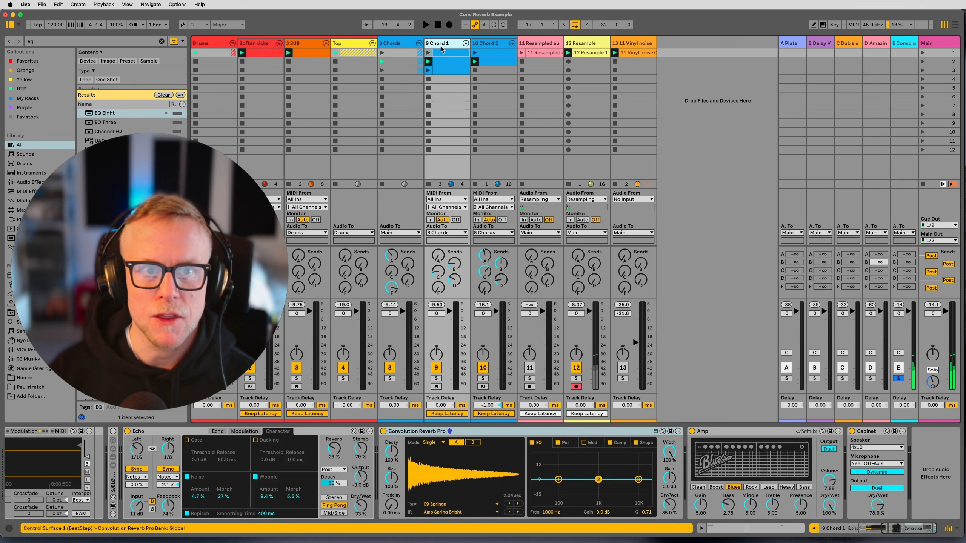
{"action": "left_click", "coordinate": [489, 51]}
{"action": "left_click", "coordinate": [904, 52]}
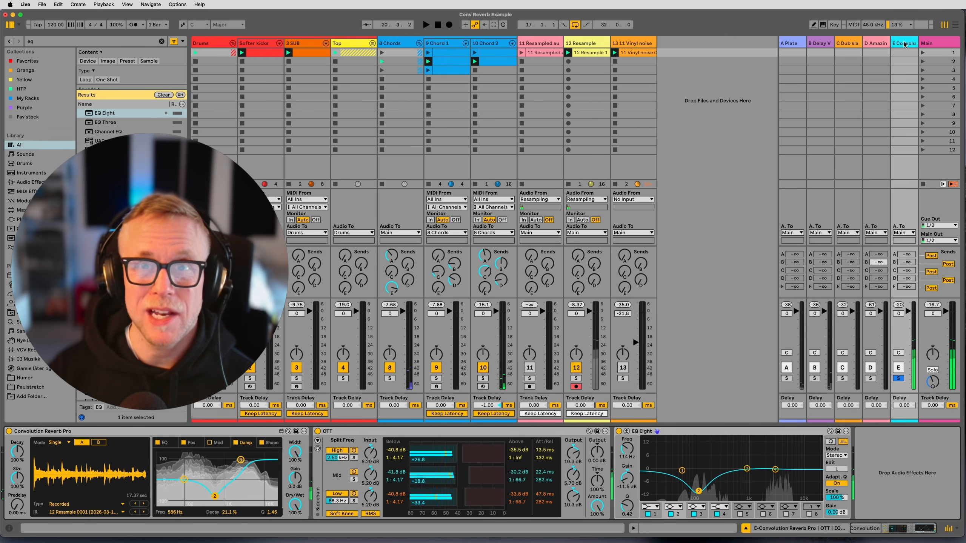
Insert a return track after E and load SpaceBlender onto it by searching for "soundtoys".
{"action": "right_click", "coordinate": [904, 45]}
{"action": "left_click", "coordinate": [941, 113]}
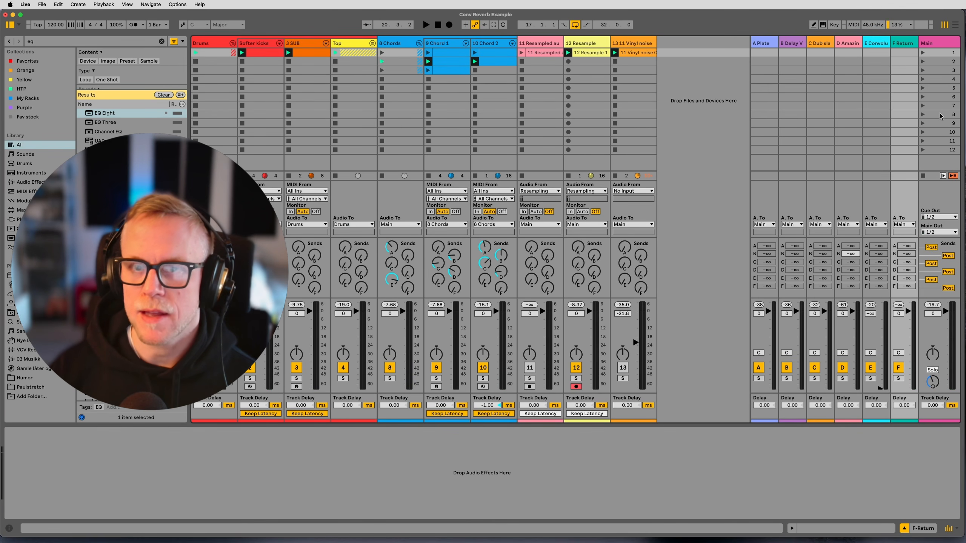
{"action": "double_click", "coordinate": [903, 44]}
{"action": "key", "text": "super+f"}
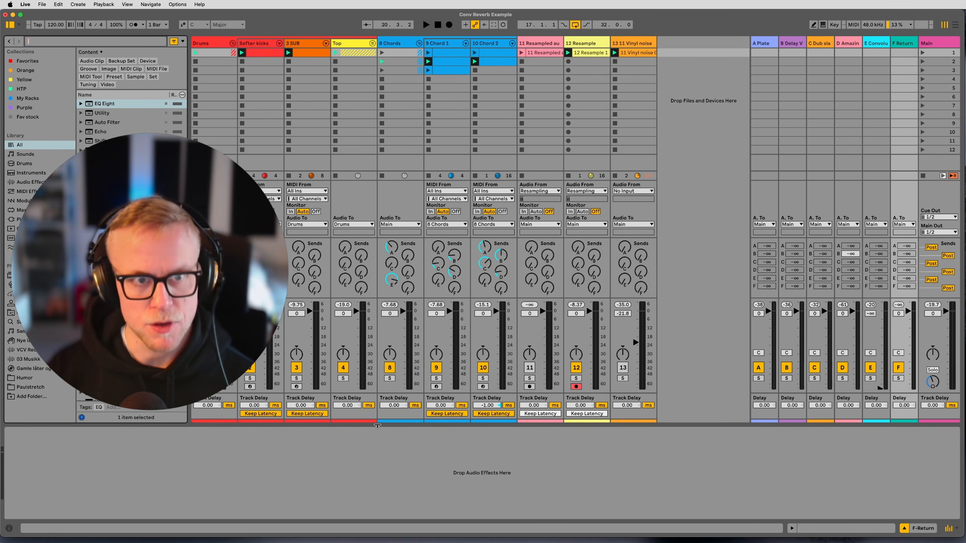
{"action": "type", "text": "soundtoys"}
{"action": "key", "text": "Down"}
{"action": "key", "text": "Down"}
{"action": "key", "text": "Down"}
{"action": "key", "text": "Down"}
{"action": "key", "text": "Return"}
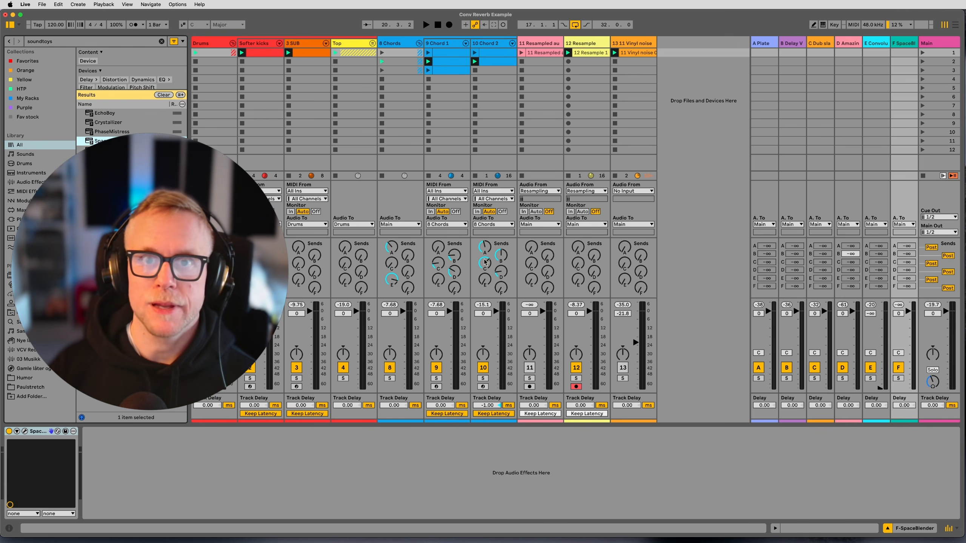
Turn SpaceBlender's Mix fully up and set its Time to 12523 msec.
{"action": "left_click_drag", "start_coordinate": [689, 260], "coordinate": [680, 152]}
{"action": "left_click_drag", "start_coordinate": [659, 98], "coordinate": [717, 105]}
{"action": "left_click_drag", "start_coordinate": [521, 260], "coordinate": [526, 258]}
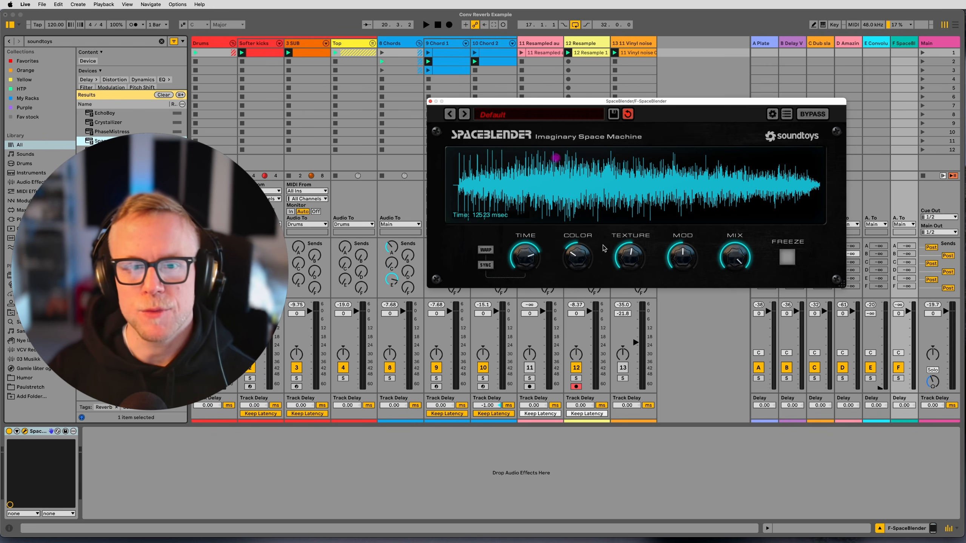
Enable return E's send to F at about -12 dB and raise return E's volume to about -0.8 dB during playback.
{"action": "right_click", "coordinate": [883, 287]}
{"action": "left_click", "coordinate": [891, 293]}
{"action": "left_click_drag", "start_coordinate": [883, 287], "coordinate": [882, 280]}
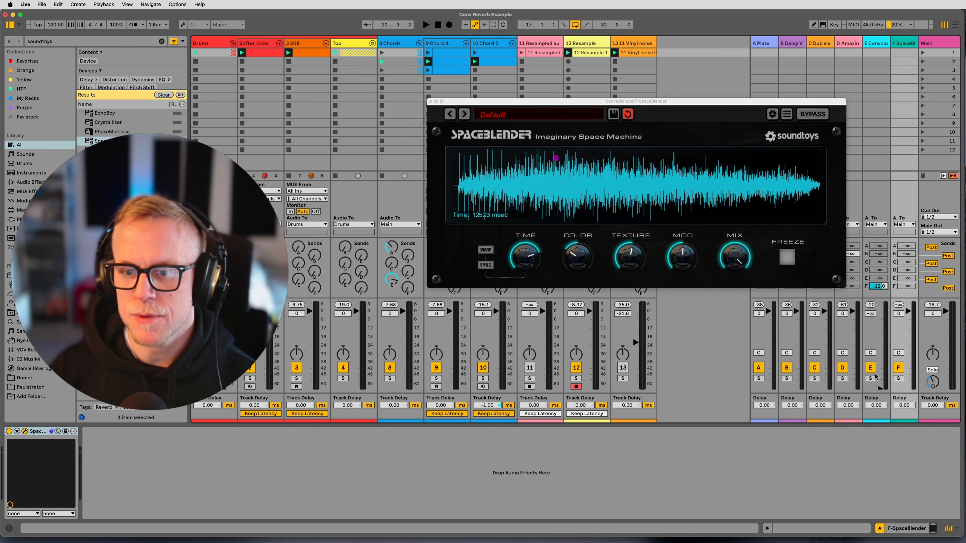
{"action": "key", "text": "space"}
{"action": "left_click_drag", "start_coordinate": [880, 388], "coordinate": [880, 312]}
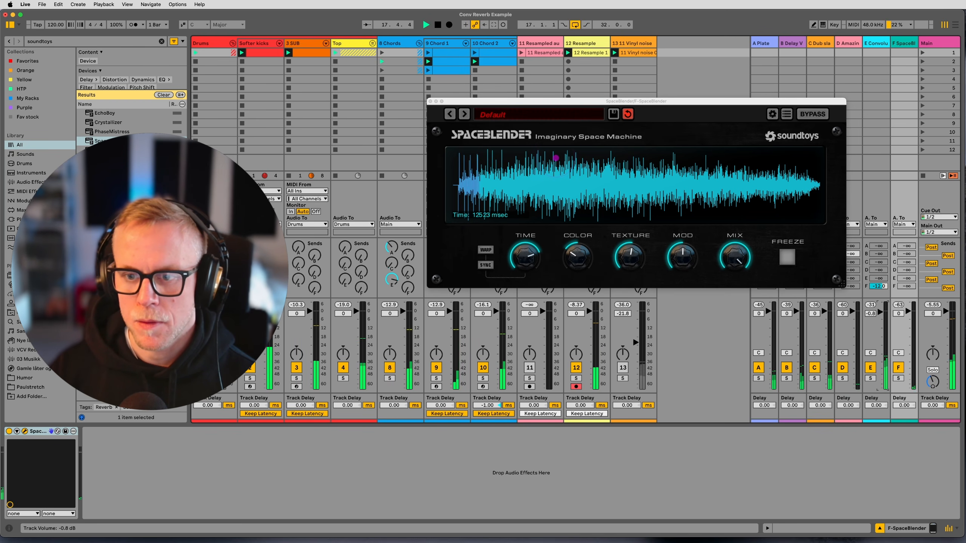
Solo return F to hear it alone and close the SpaceBlender plug-in window.
{"action": "left_click", "coordinate": [899, 368]}
{"action": "left_click", "coordinate": [898, 378]}
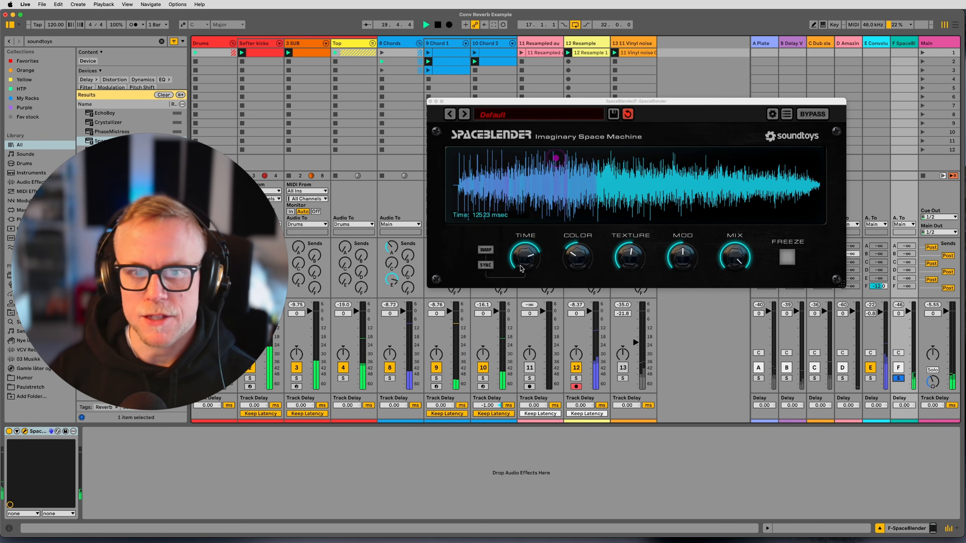
{"action": "left_click", "coordinate": [430, 102]}
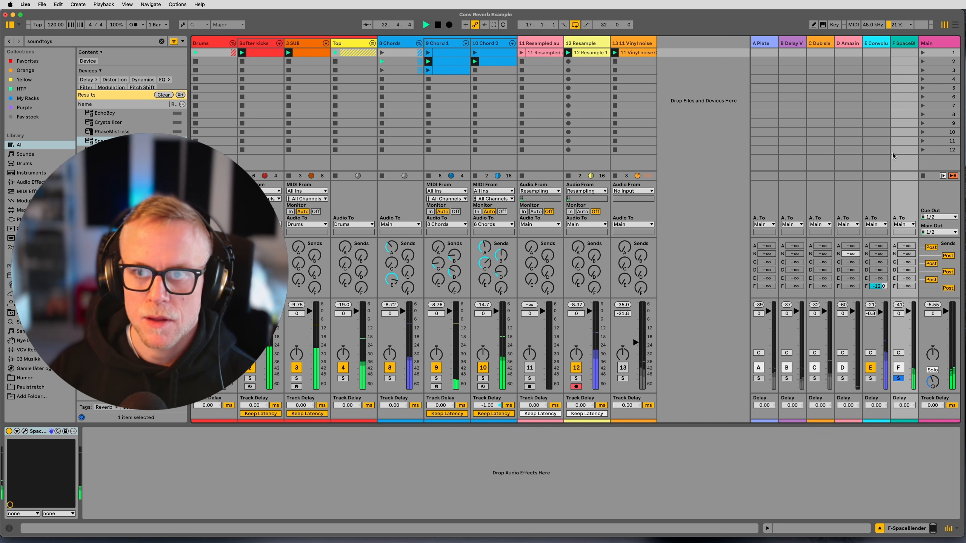
Search for "ott", load OTT after SpaceBlender on return F, and turn off its High band.
{"action": "key", "text": "super+f"}
{"action": "type", "text": "ott"}
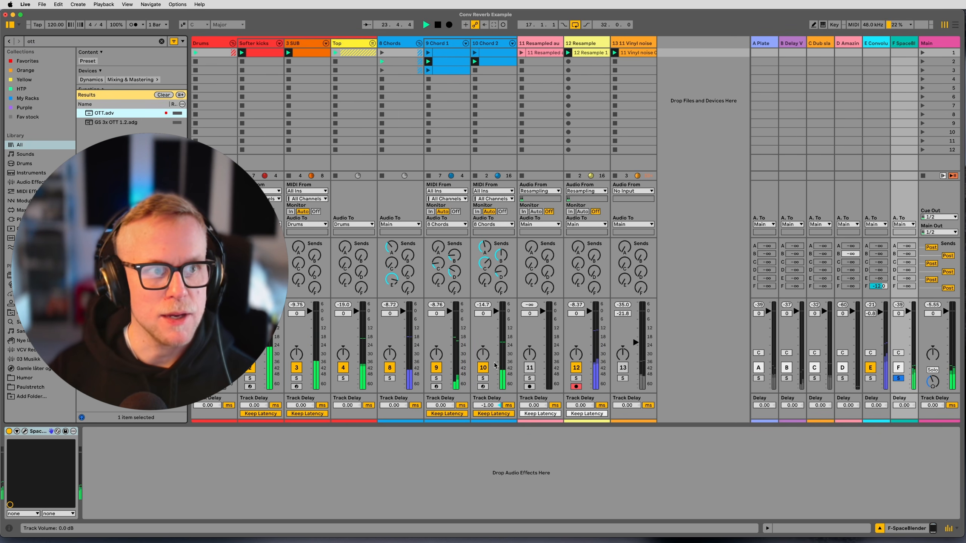
{"action": "key", "text": "Return"}
{"action": "left_click", "coordinate": [114, 452]}
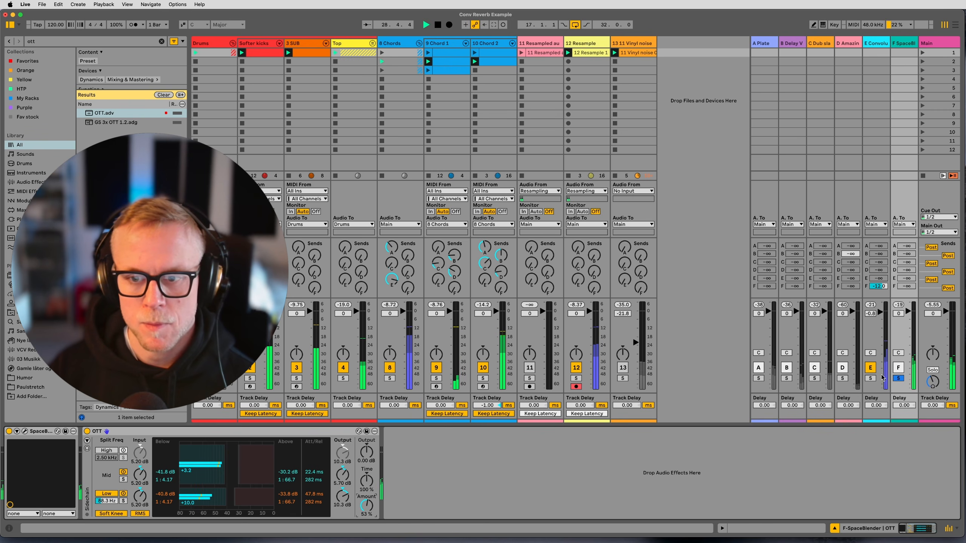
Solo return E during playback and raise Convolution Reverb Pro's Size until the impulse response lasts 27.06 s.
{"action": "left_click", "coordinate": [888, 336]}
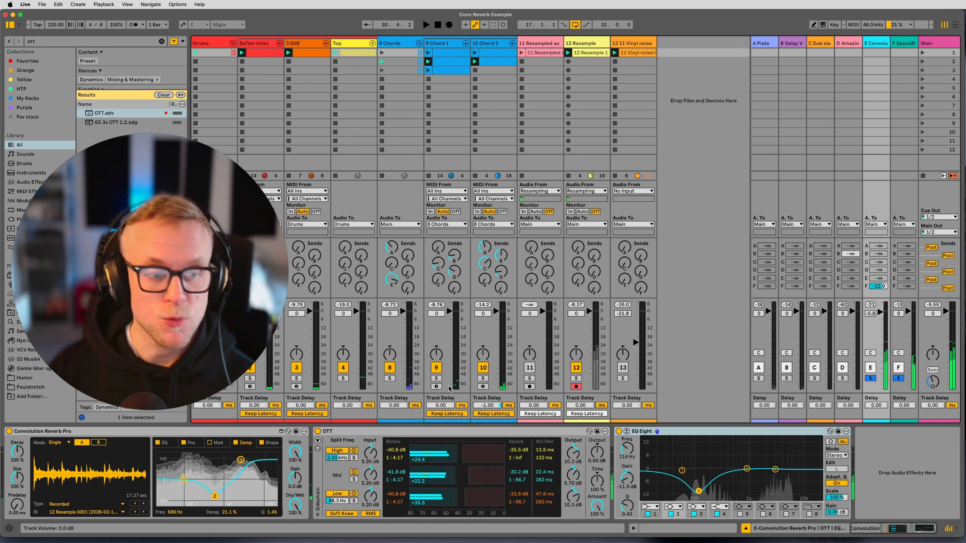
{"action": "left_click", "coordinate": [899, 378]}
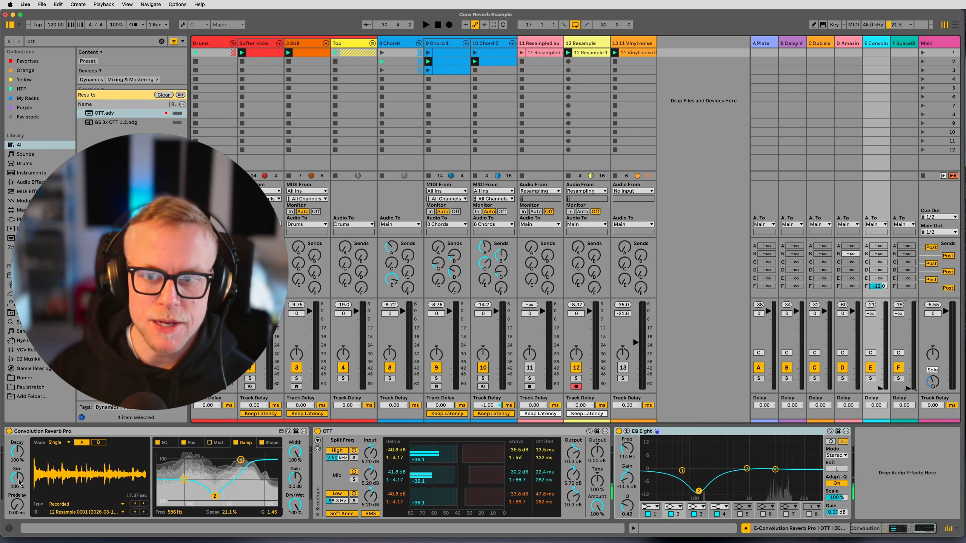
{"action": "left_click", "coordinate": [875, 379]}
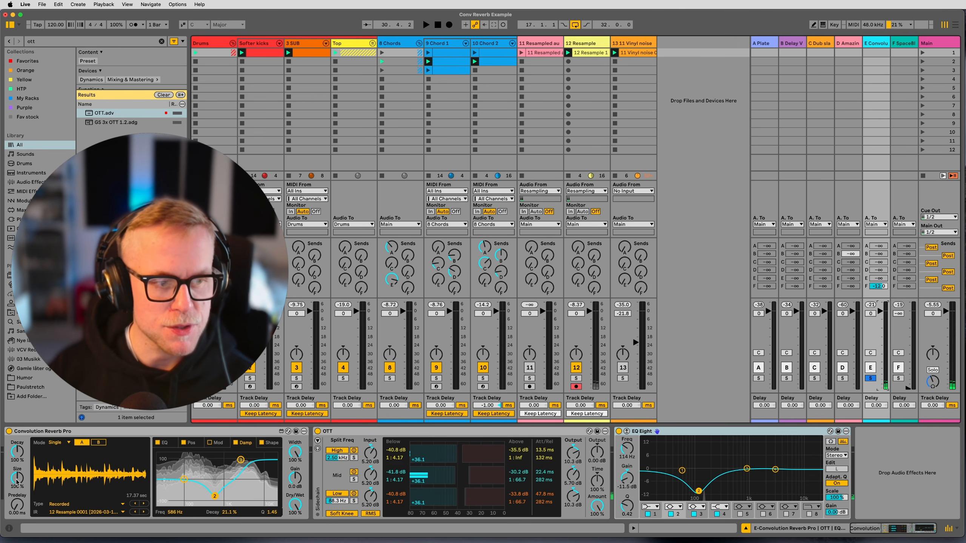
{"action": "key", "text": "space"}
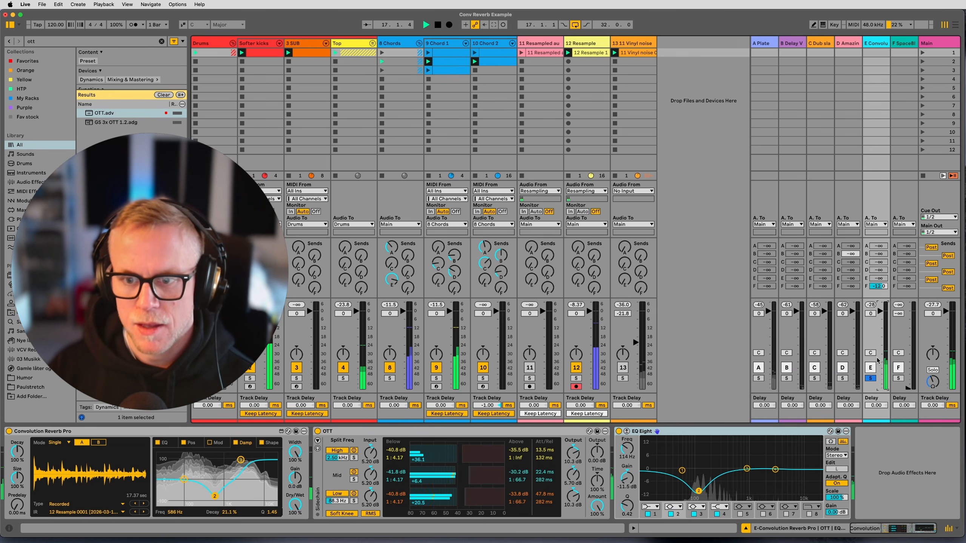
{"action": "left_click", "coordinate": [564, 60]}
{"action": "left_click", "coordinate": [583, 54]}
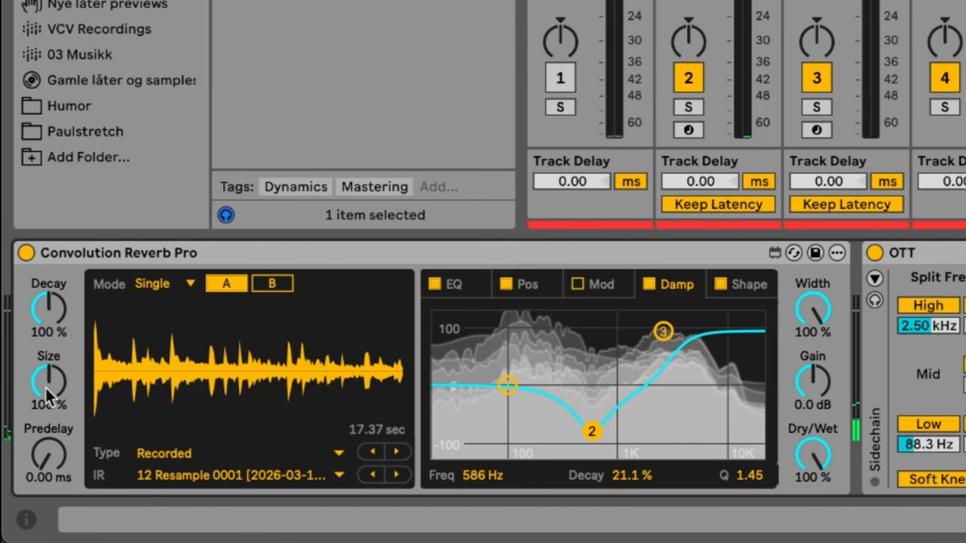
{"action": "left_click_drag", "start_coordinate": [15, 481], "coordinate": [16, 449]}
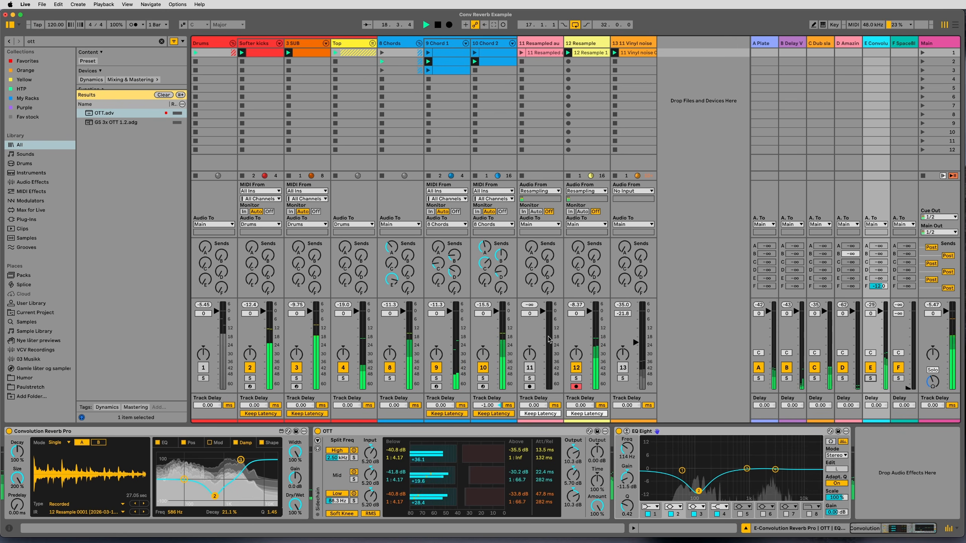
Copy return E's OTT to the end of its chain after EQ Eight and lower the copy's Amount to about 69%.
{"action": "left_click", "coordinate": [356, 432]}
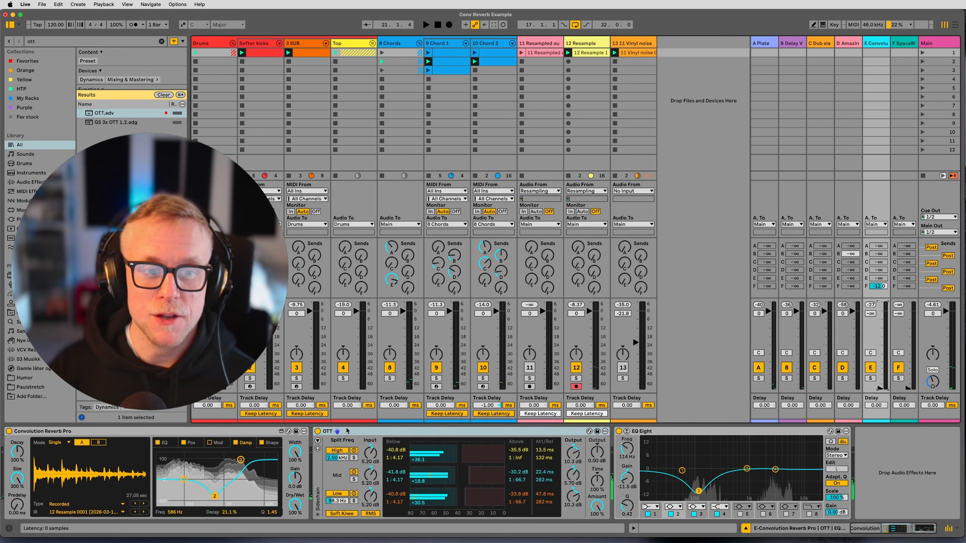
{"action": "left_click_drag", "start_coordinate": [345, 433], "coordinate": [844, 453]}
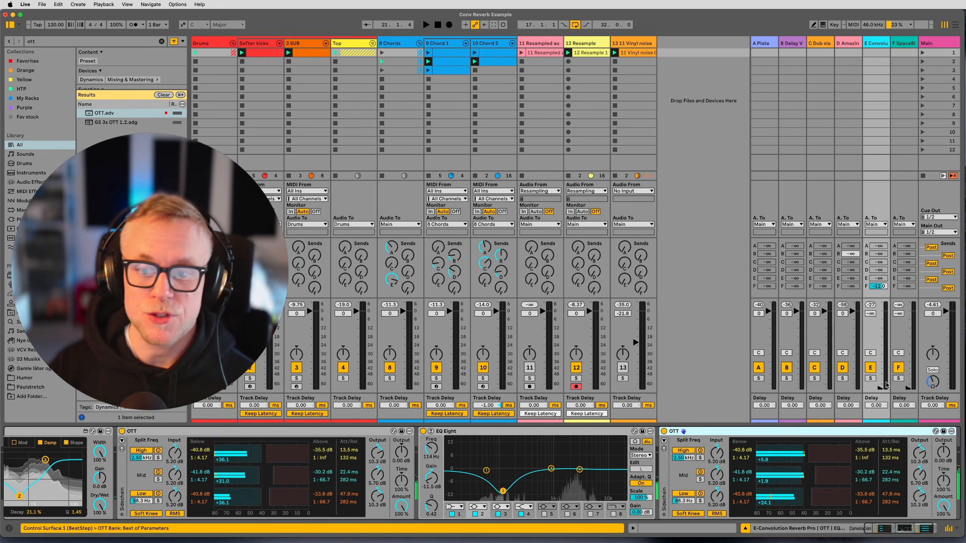
{"action": "left_click_drag", "start_coordinate": [880, 388], "coordinate": [880, 322]}
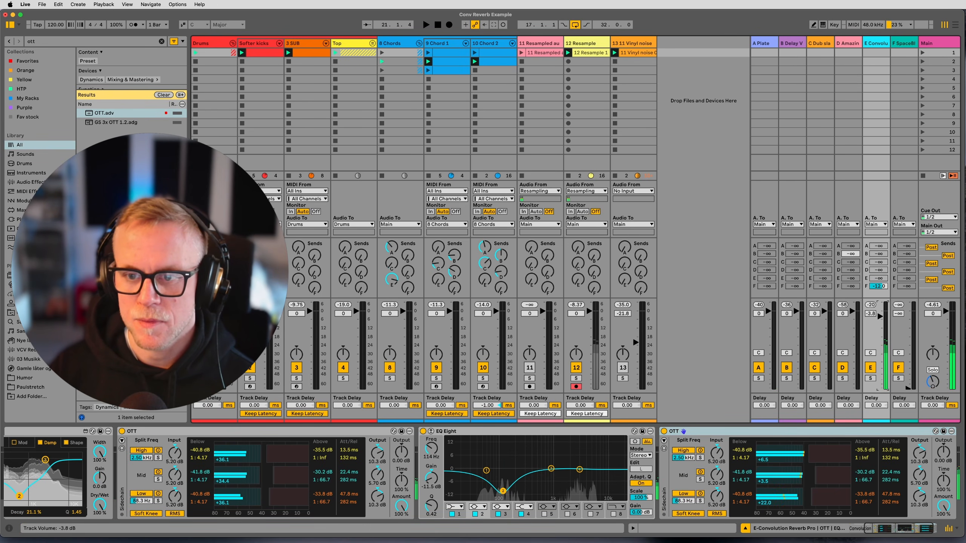
{"action": "left_click_drag", "start_coordinate": [943, 507], "coordinate": [943, 529]}
Try switching off the High and Low bands of return E's second OTT while auditioning the return soloed at -0.8 dB.
{"action": "left_click", "coordinate": [684, 451]}
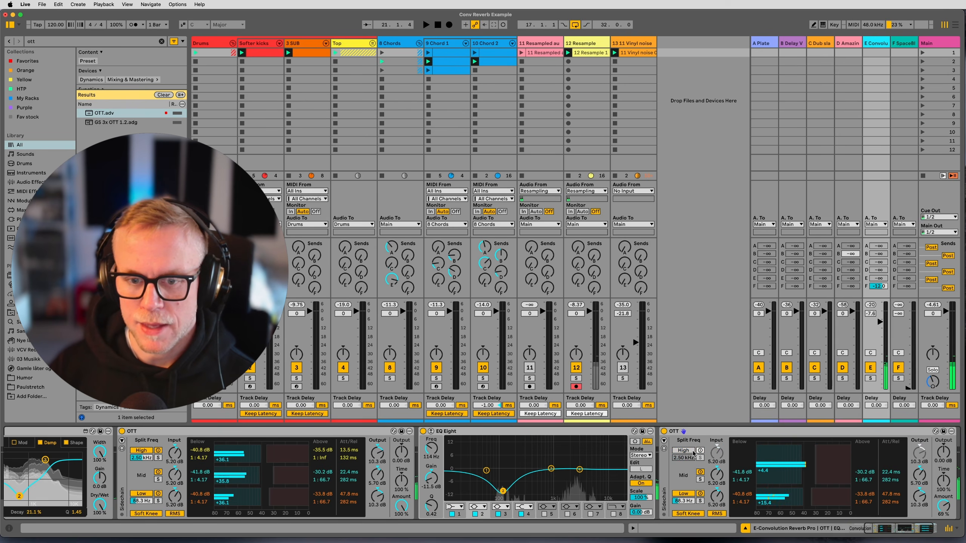
{"action": "left_click_drag", "start_coordinate": [880, 322], "coordinate": [880, 312]}
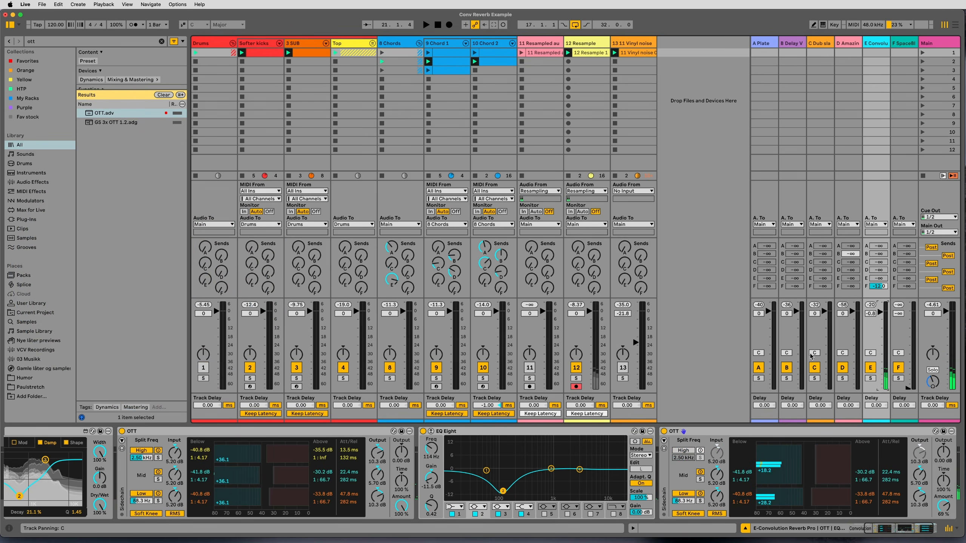
{"action": "key", "text": "space"}
{"action": "left_click", "coordinate": [870, 378]}
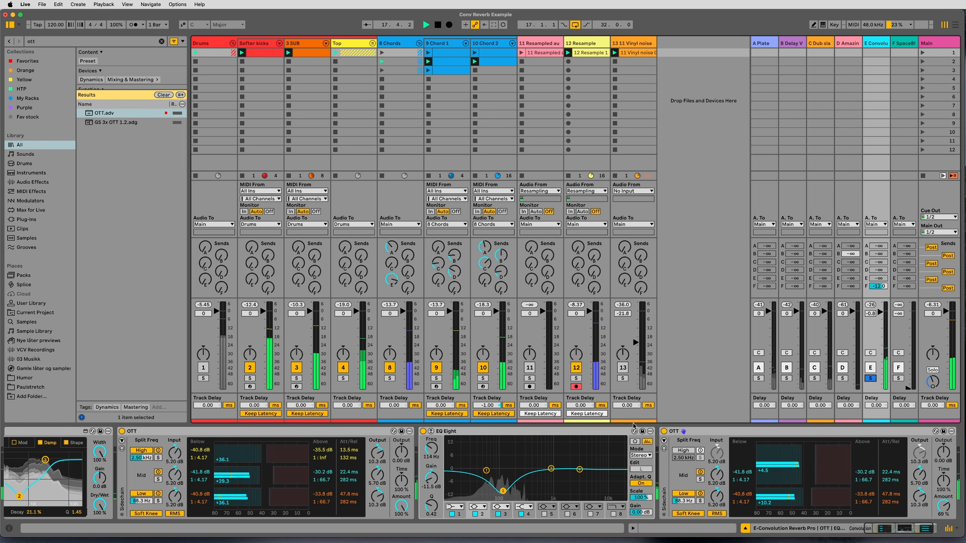
{"action": "left_click", "coordinate": [700, 494]}
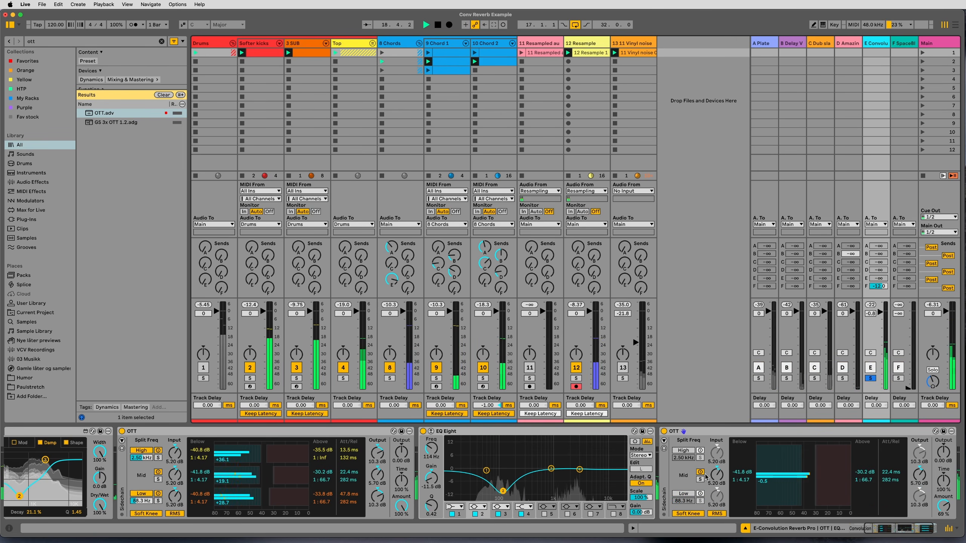
{"action": "left_click", "coordinate": [683, 494]}
Move the highest-frequency band of return E's EQ Eight to 2.45 kHz at -7.07 dB.
{"action": "double_click", "coordinate": [494, 431]}
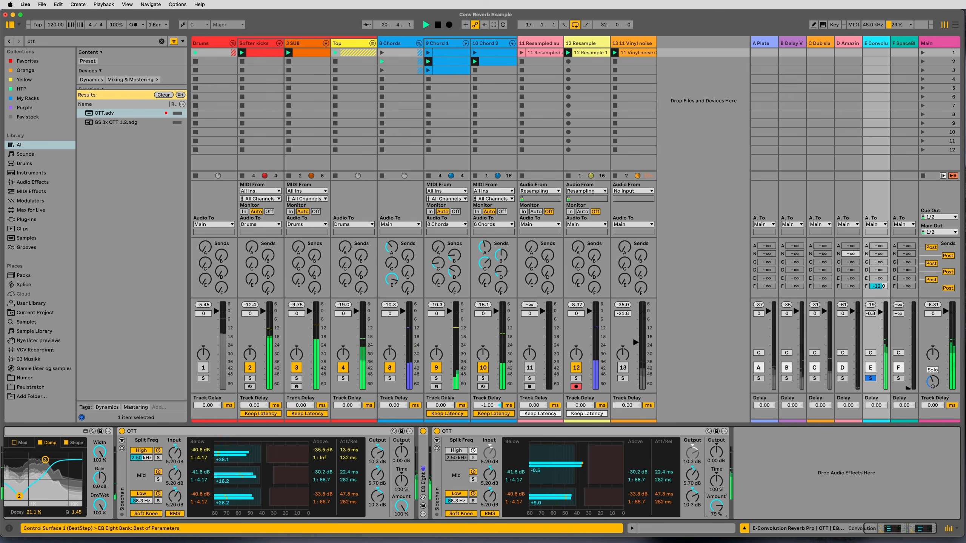
{"action": "double_click", "coordinate": [425, 459]}
{"action": "left_click_drag", "start_coordinate": [579, 469], "coordinate": [574, 482]}
{"action": "scroll", "coordinate": [681, 470], "scroll_direction": "right", "scroll_amount": 3}
Balance the unsoloed mix with return E at -3.0 dB, its F send at -13.4 dB, return F at -2.0 dB and Main at -1.8 dB.
{"action": "left_click", "coordinate": [871, 378]}
{"action": "left_click_drag", "start_coordinate": [888, 335], "coordinate": [878, 284]}
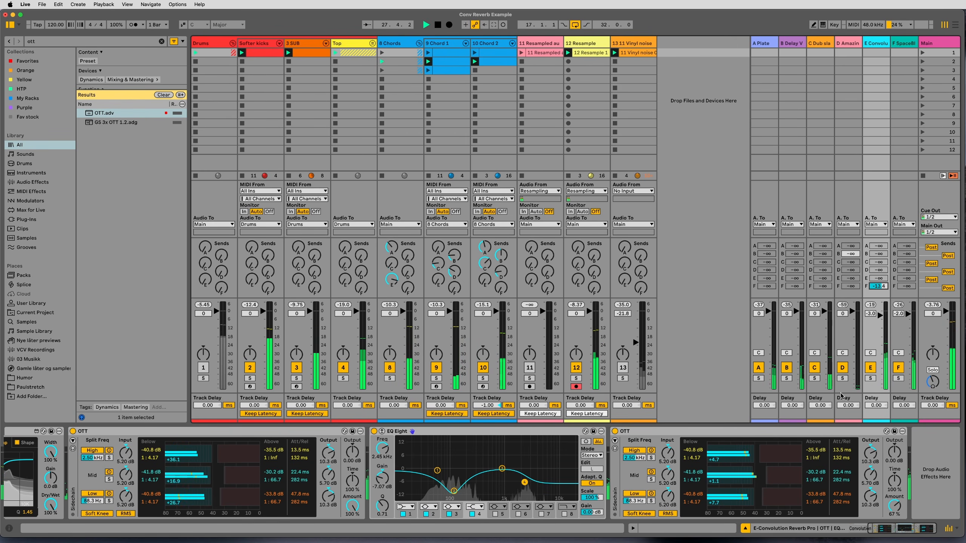
{"action": "left_click_drag", "start_coordinate": [954, 322], "coordinate": [954, 325]}
{"action": "key", "text": "space"}
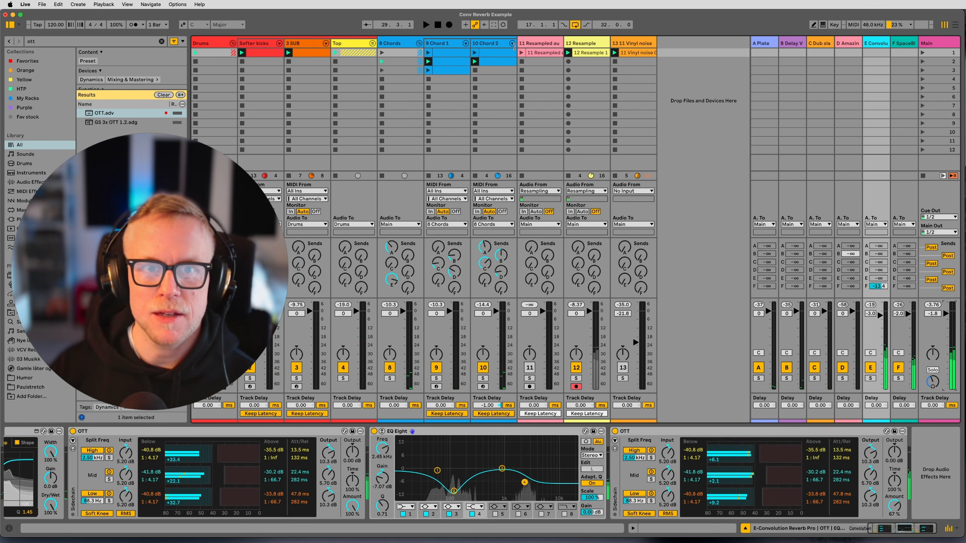
Start playback with return E selected and pan the Chord 1 track to about 17L.
{"action": "left_click", "coordinate": [600, 47]}
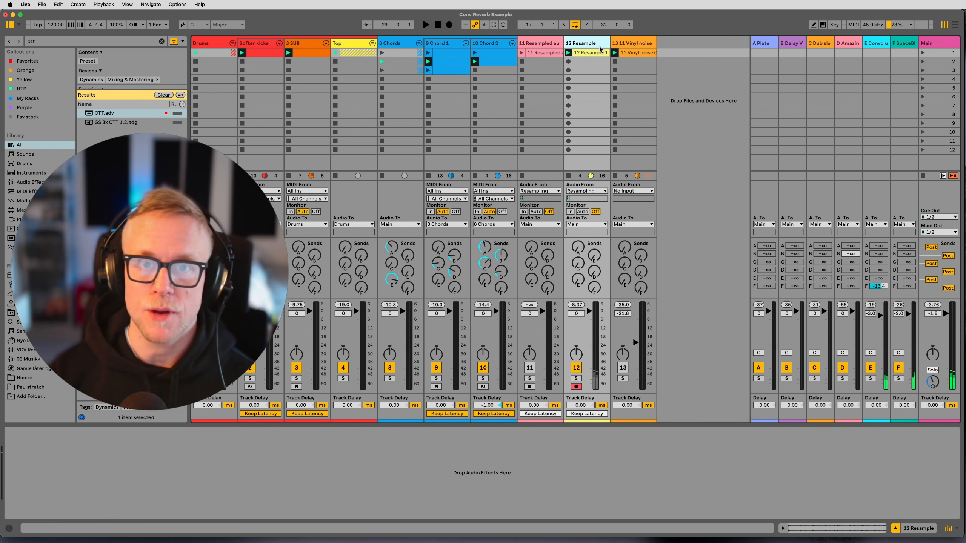
{"action": "left_click", "coordinate": [882, 44]}
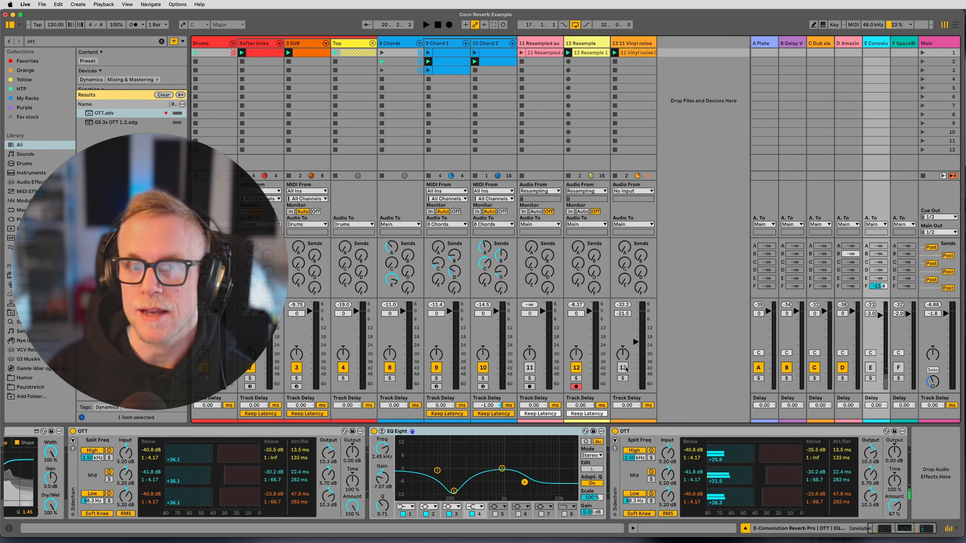
{"action": "key", "text": "space"}
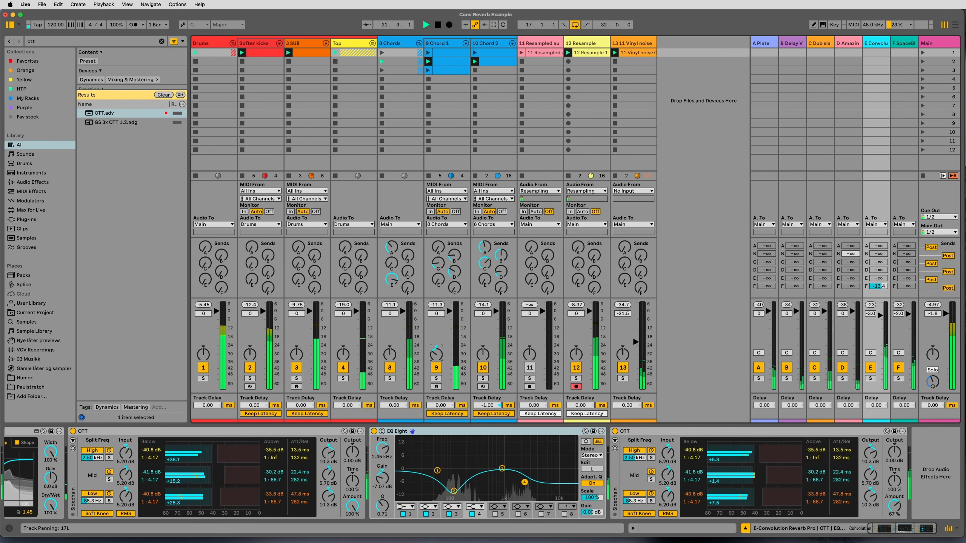
{"action": "left_click_drag", "start_coordinate": [483, 354], "coordinate": [437, 344]}
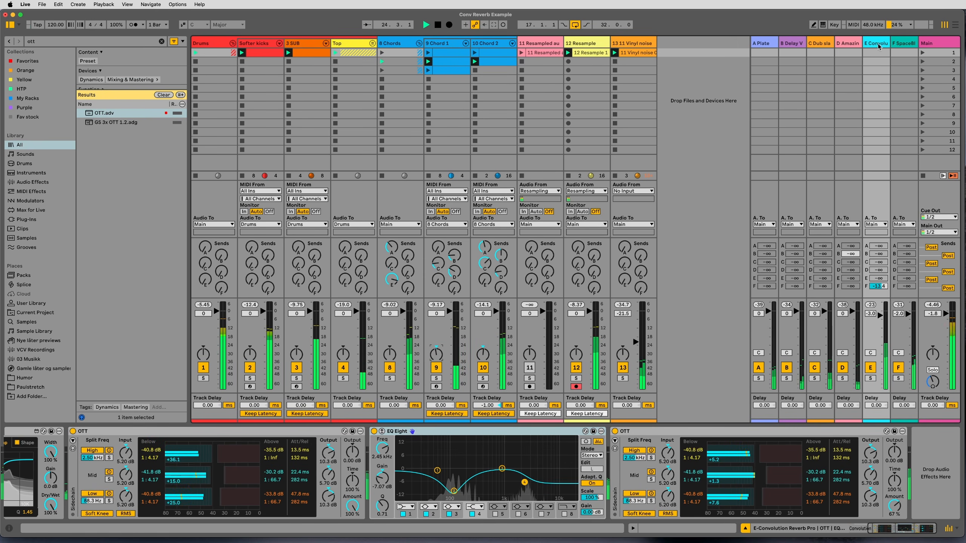
Compare the playing mix with returns E and F off and on, and raise the Vinyl noise track's volume to -19.0 dB.
{"action": "left_click", "coordinate": [871, 368]}
{"action": "left_click", "coordinate": [899, 368]}
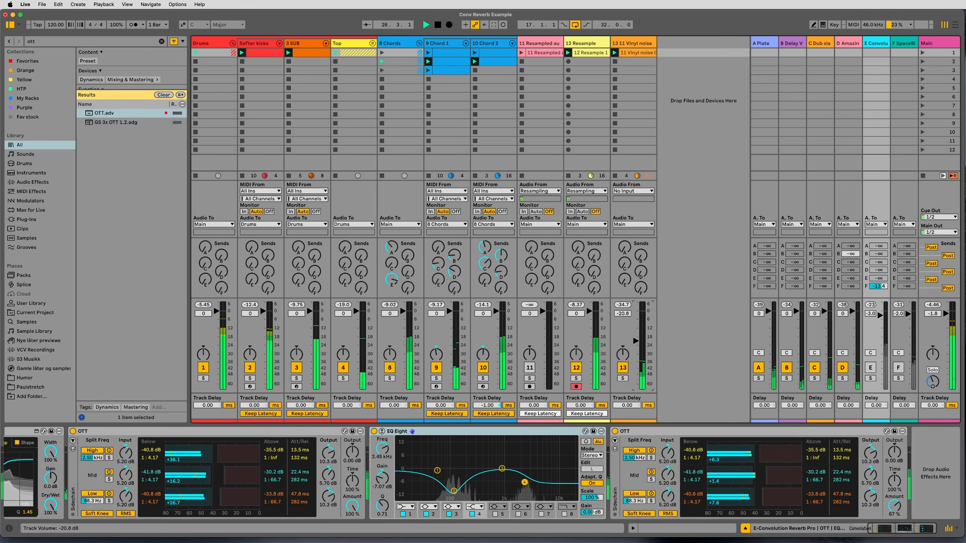
{"action": "left_click_drag", "start_coordinate": [637, 342], "coordinate": [637, 338]}
{"action": "left_click", "coordinate": [871, 367]}
{"action": "left_click", "coordinate": [899, 368]}
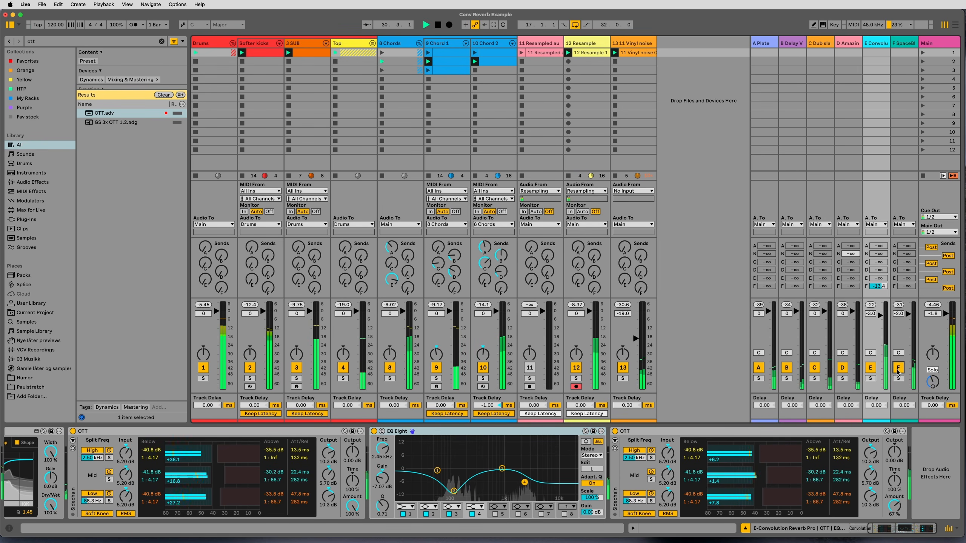
{"action": "left_click", "coordinate": [438, 24]}
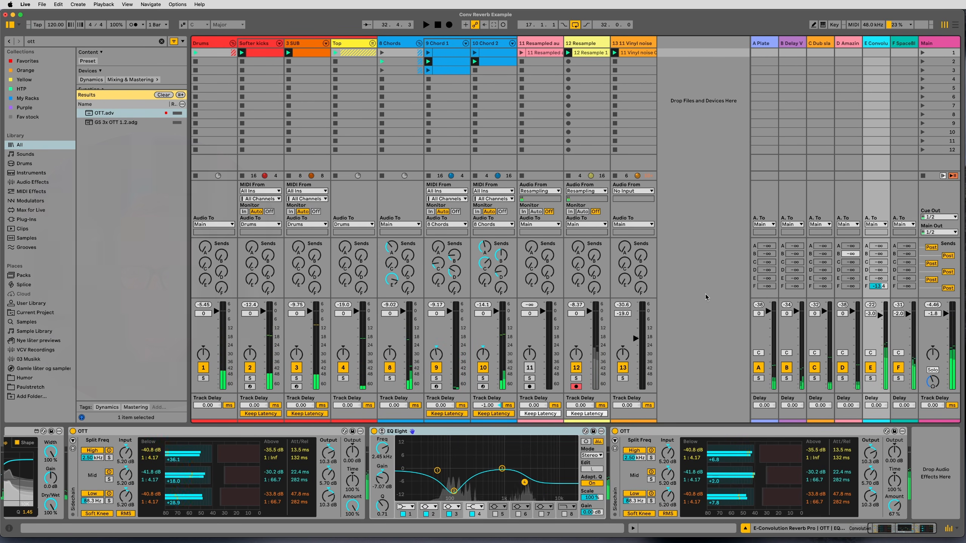
Deactivate returns E and F, then select the Resampled audio track and return E.
{"action": "left_click", "coordinate": [871, 368]}
{"action": "left_click", "coordinate": [898, 368]}
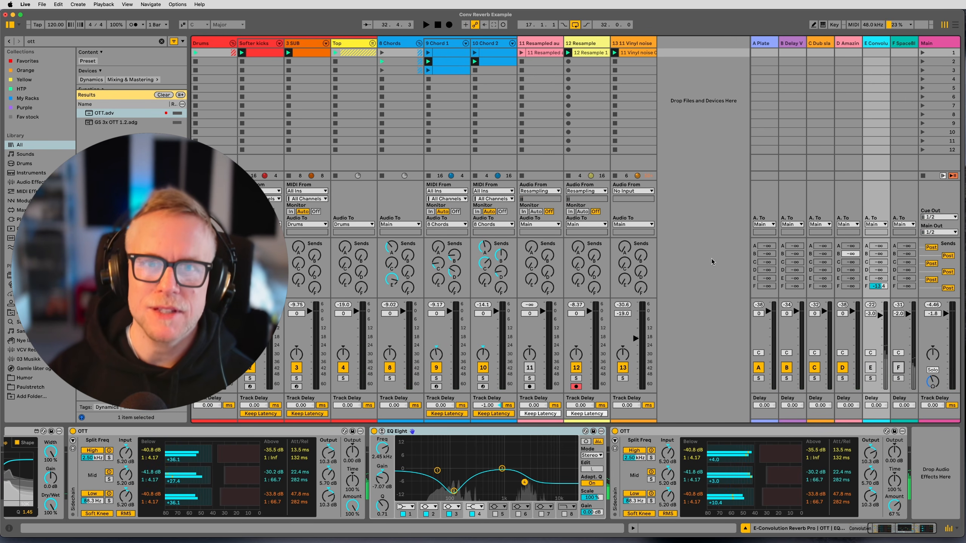
{"action": "left_click", "coordinate": [537, 40]}
{"action": "left_click", "coordinate": [870, 50]}
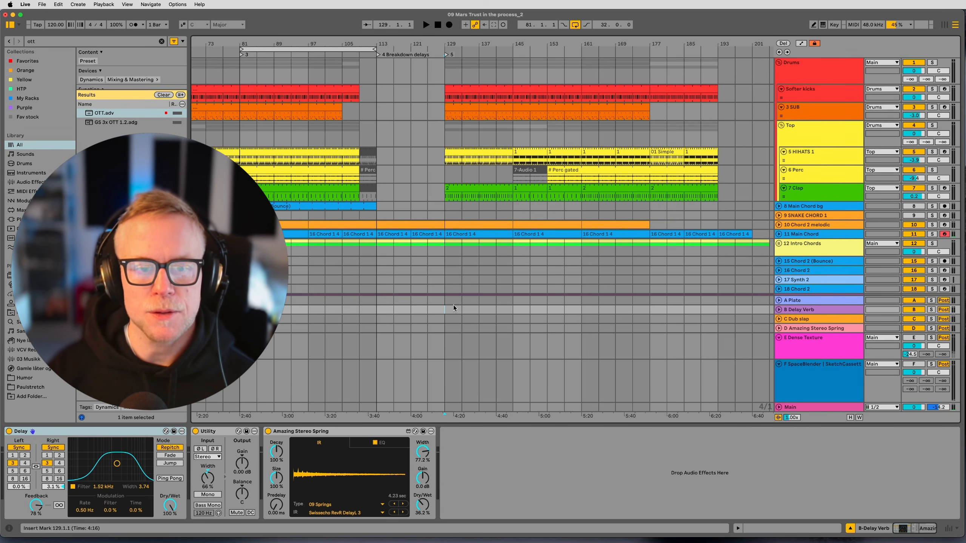
Activate the Dense Texture and SpaceBlender returns in the "09 Mars Trust in the process_2" set and show Dense Texture's devices during playback.
{"action": "left_click", "coordinate": [913, 338]}
{"action": "left_click", "coordinate": [911, 364]}
{"action": "key", "text": "space"}
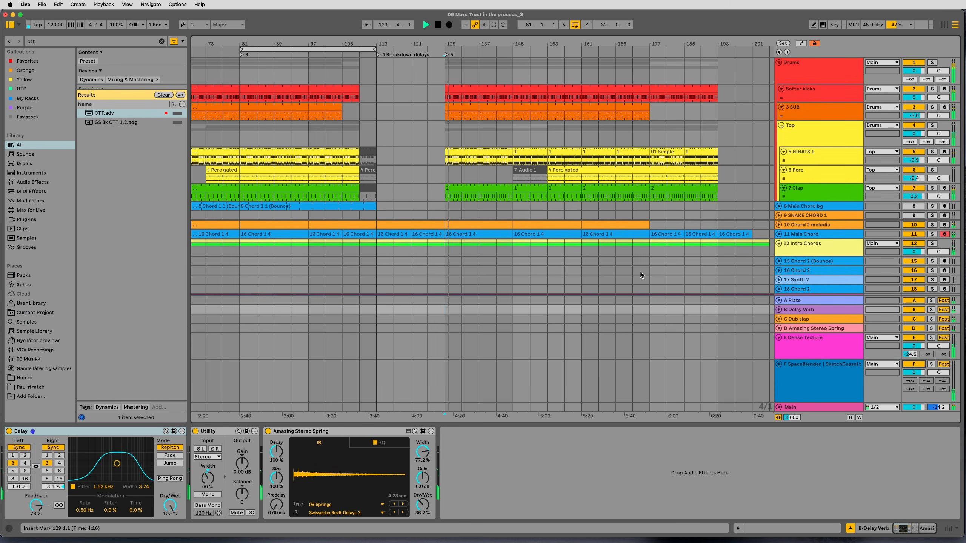
{"action": "left_click", "coordinate": [805, 343]}
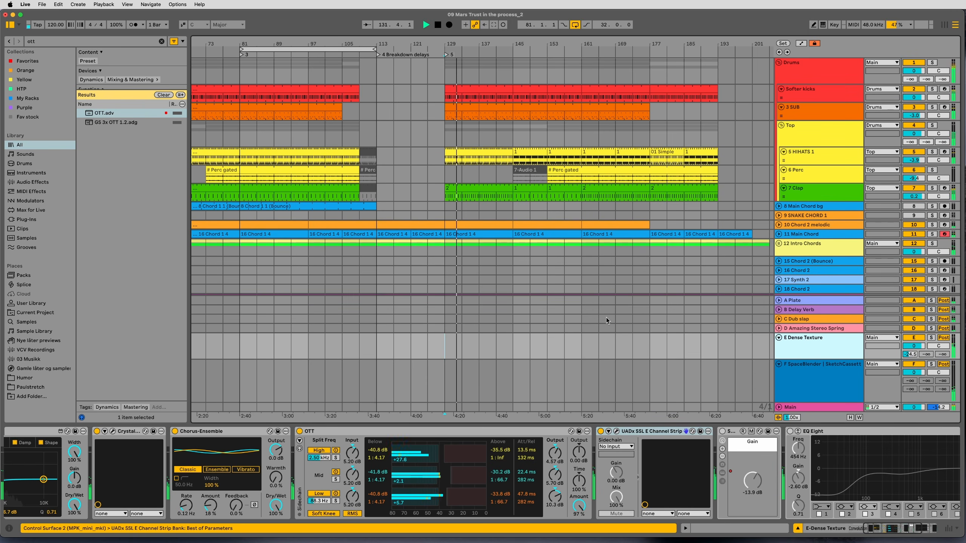
Audition the Dense Texture return soloed, switch it off for comparison, and reactivate it.
{"action": "left_click", "coordinate": [932, 338]}
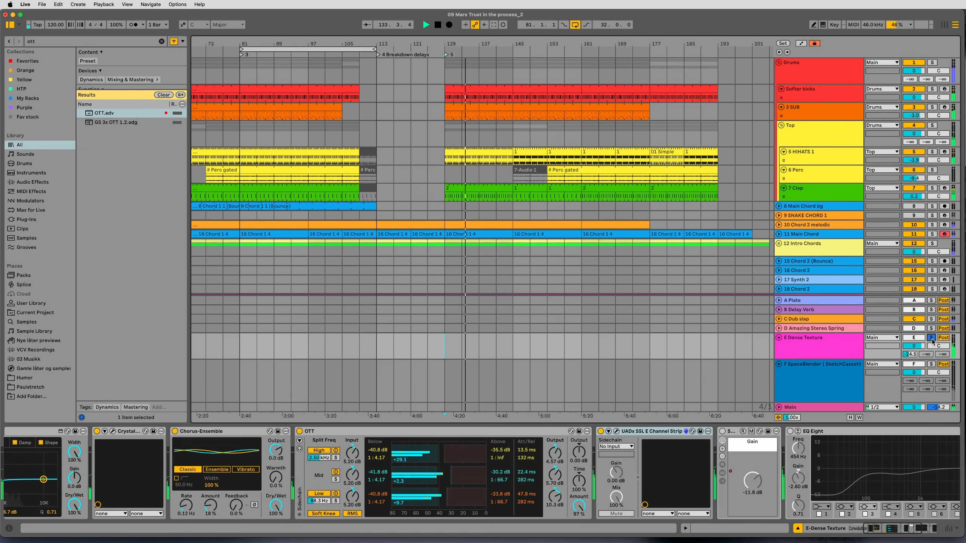
{"action": "left_click", "coordinate": [921, 340]}
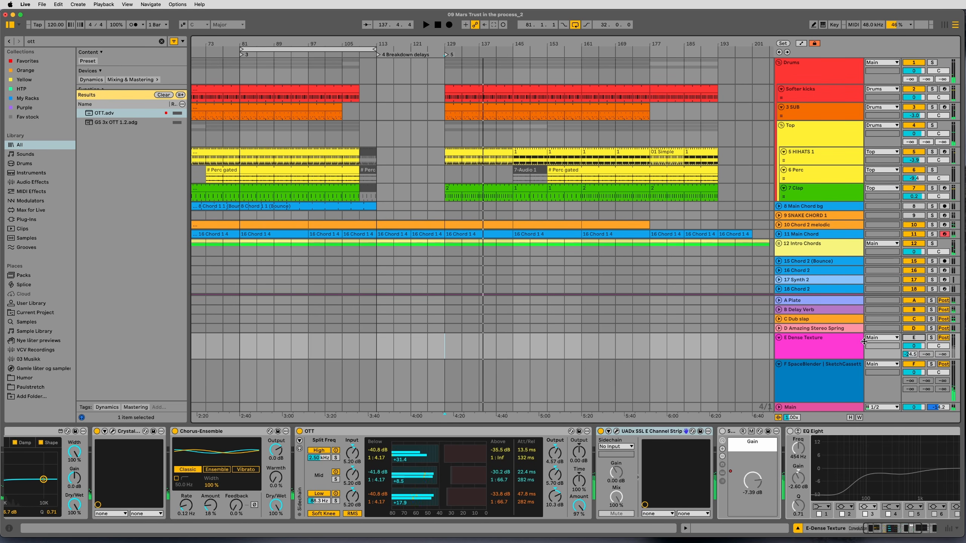
{"action": "left_click", "coordinate": [844, 340]}
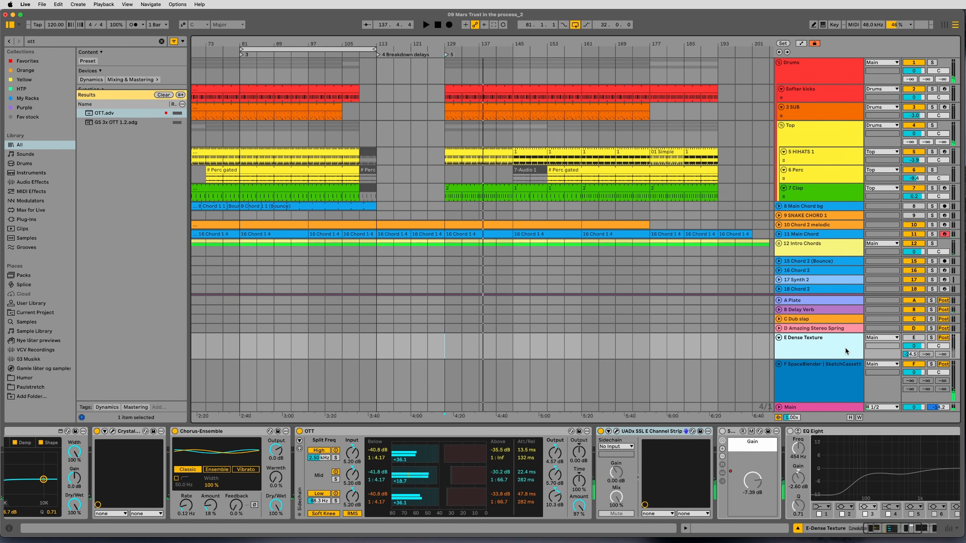
{"action": "left_click", "coordinate": [912, 338]}
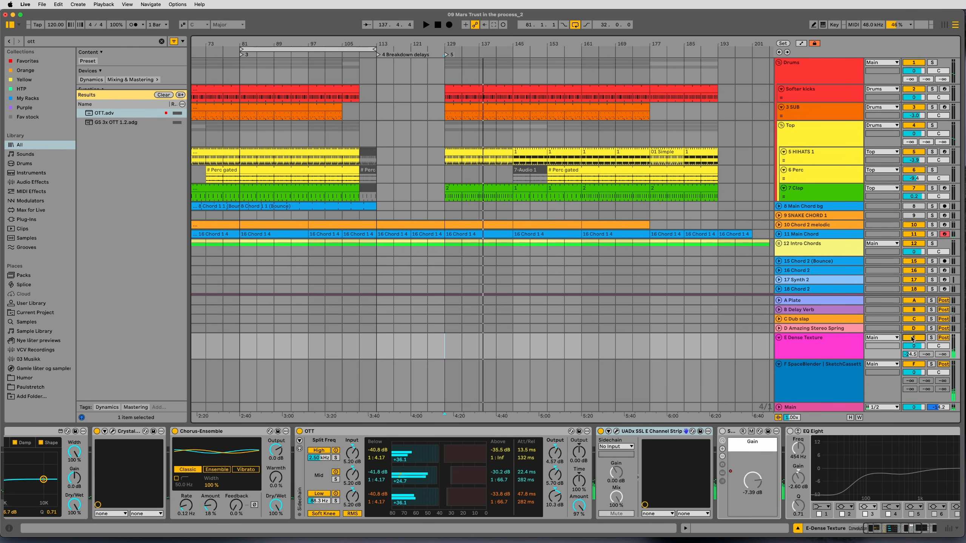
Deactivate the Dense Texture return and play the arrangement from bar 129 for comparison.
{"action": "left_click", "coordinate": [828, 344]}
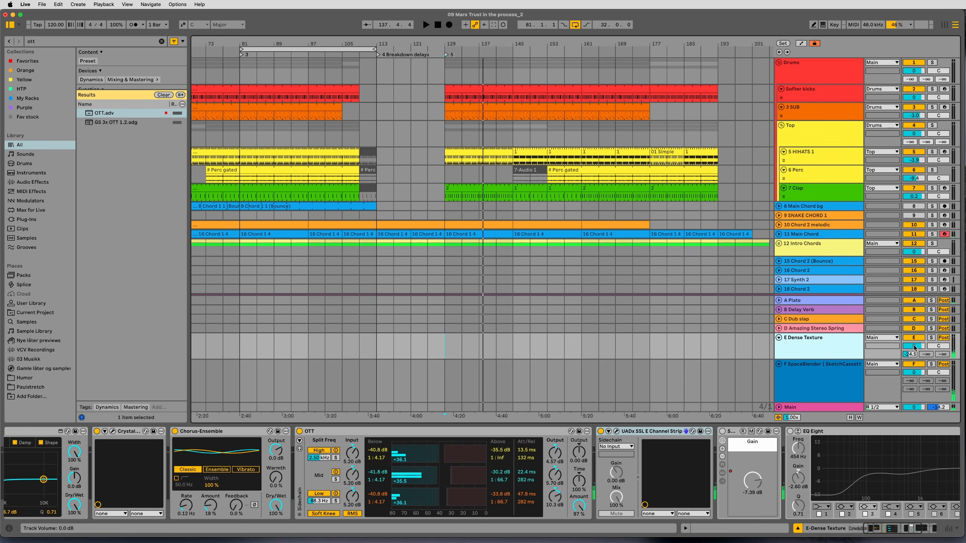
{"action": "left_click", "coordinate": [915, 338]}
{"action": "left_click", "coordinate": [815, 351]}
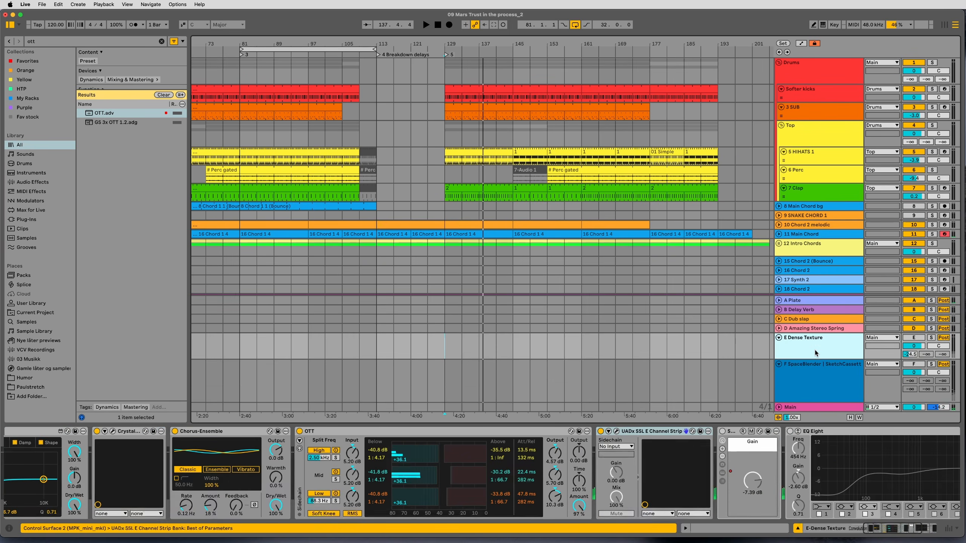
{"action": "left_click", "coordinate": [444, 265]}
{"action": "key", "text": "space"}
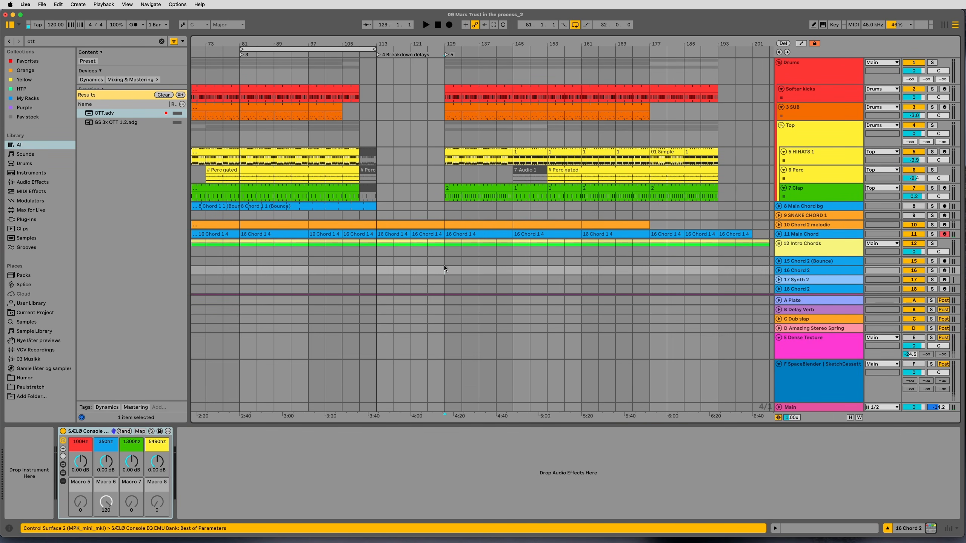
Review the Dense Texture return's device chain through Chorus-Ensemble, OTT, EQ Eight and Trackspacer, and open the Crystallizer plug-in.
{"action": "left_click", "coordinate": [821, 342]}
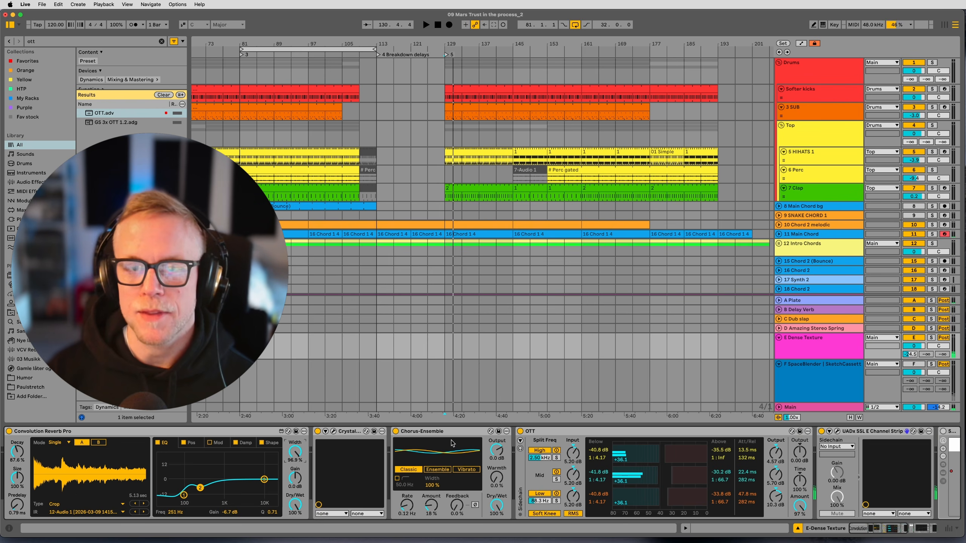
{"action": "scroll", "coordinate": [452, 443], "scroll_direction": "right", "scroll_amount": 2}
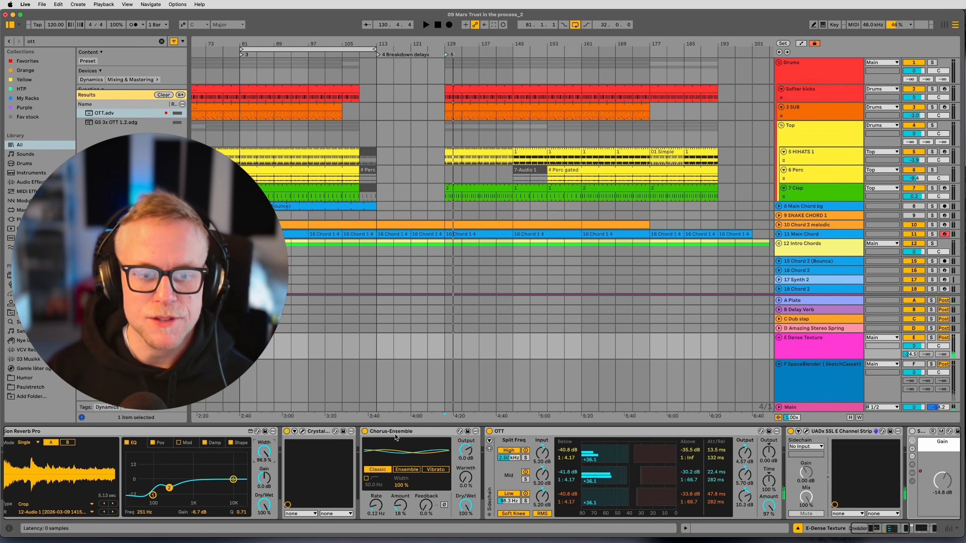
{"action": "left_click", "coordinate": [395, 433]}
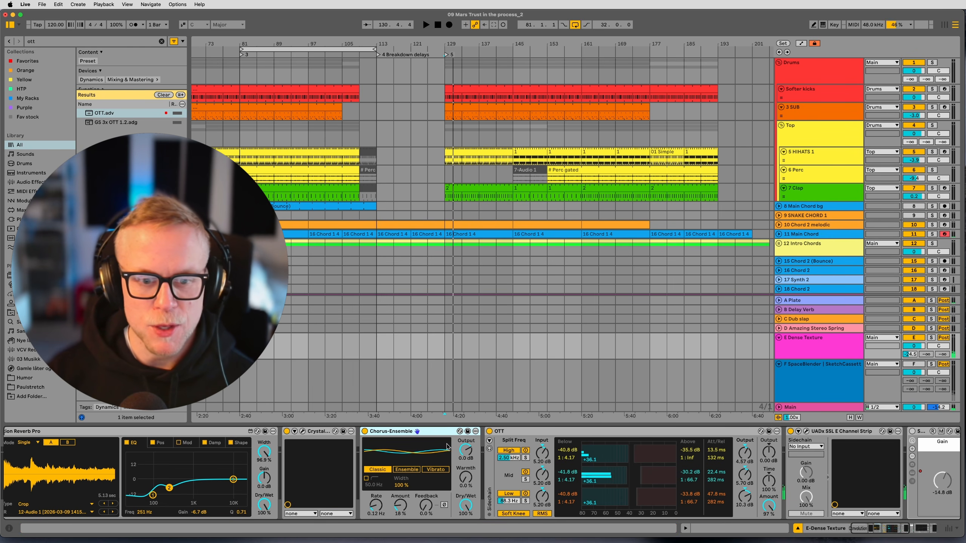
{"action": "scroll", "coordinate": [435, 444], "scroll_direction": "right", "scroll_amount": 15}
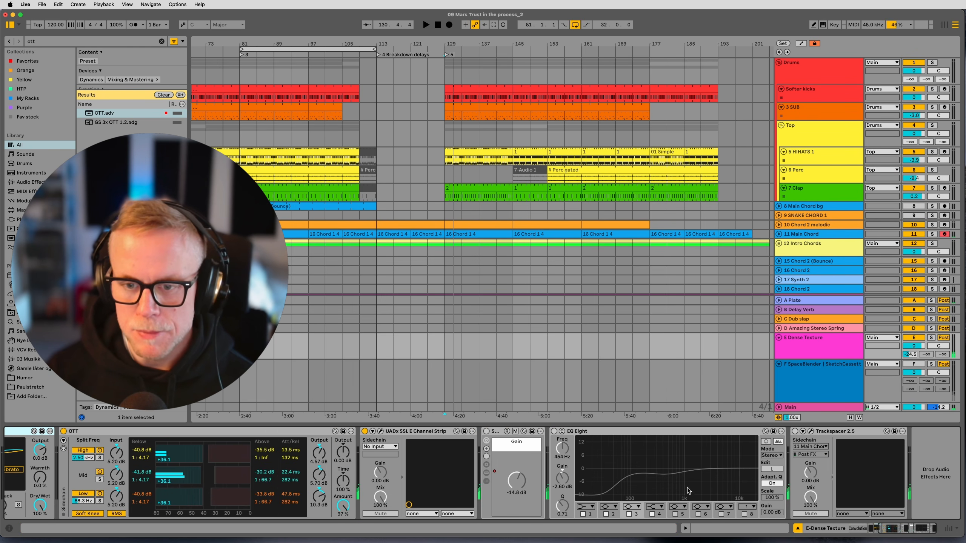
{"action": "scroll", "coordinate": [686, 491], "scroll_direction": "left", "scroll_amount": 15}
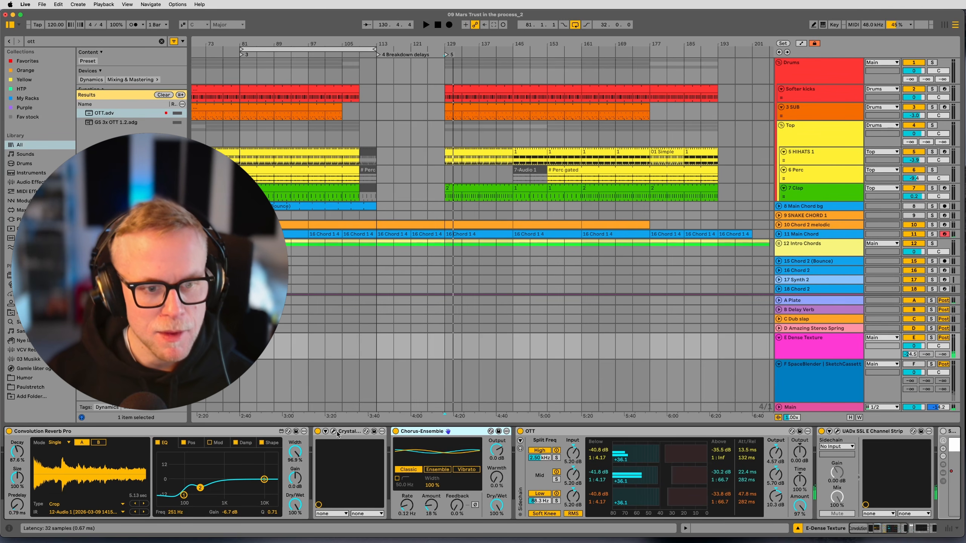
{"action": "left_click", "coordinate": [334, 431]}
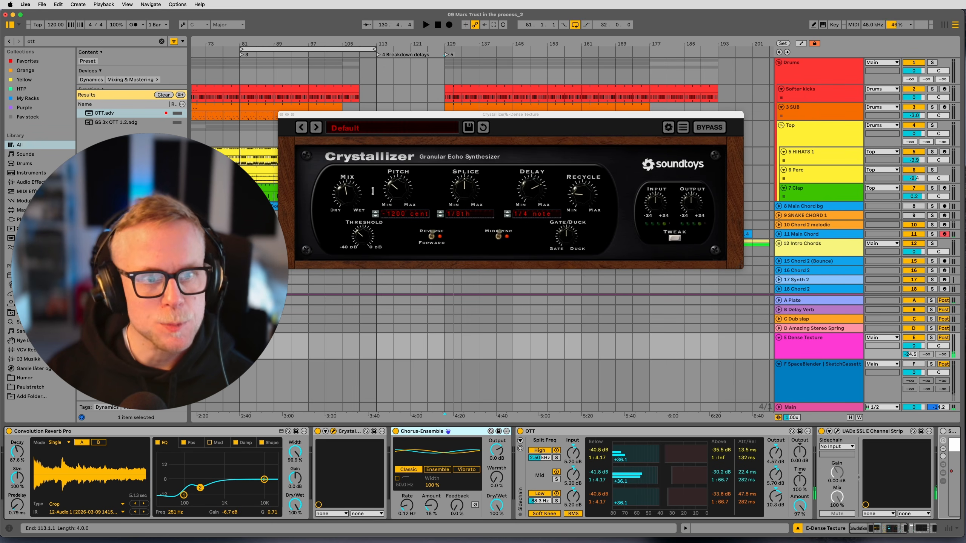
Solo the Dense Texture return and play it while auditioning Crystallizer's Mix at higher and lower amounts.
{"action": "left_click", "coordinate": [932, 337]}
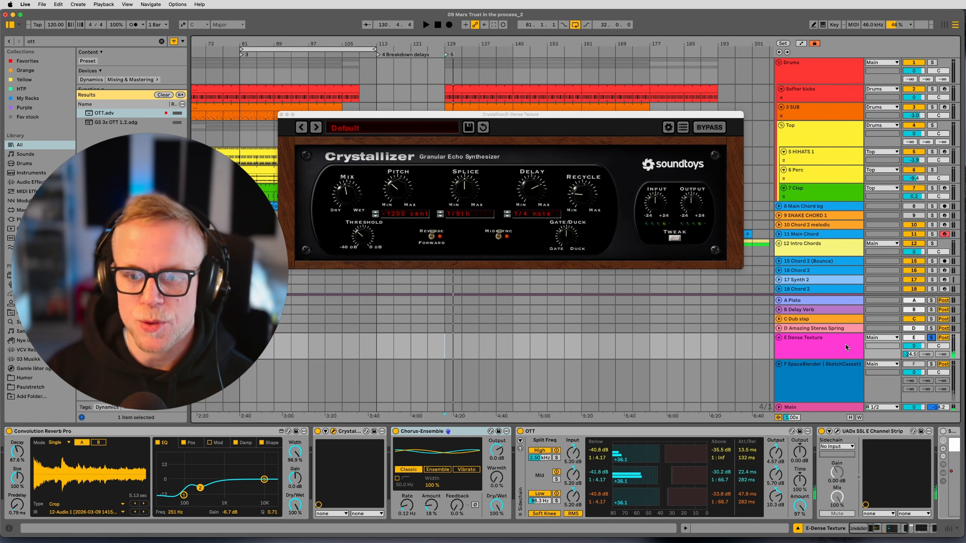
{"action": "left_click", "coordinate": [821, 347]}
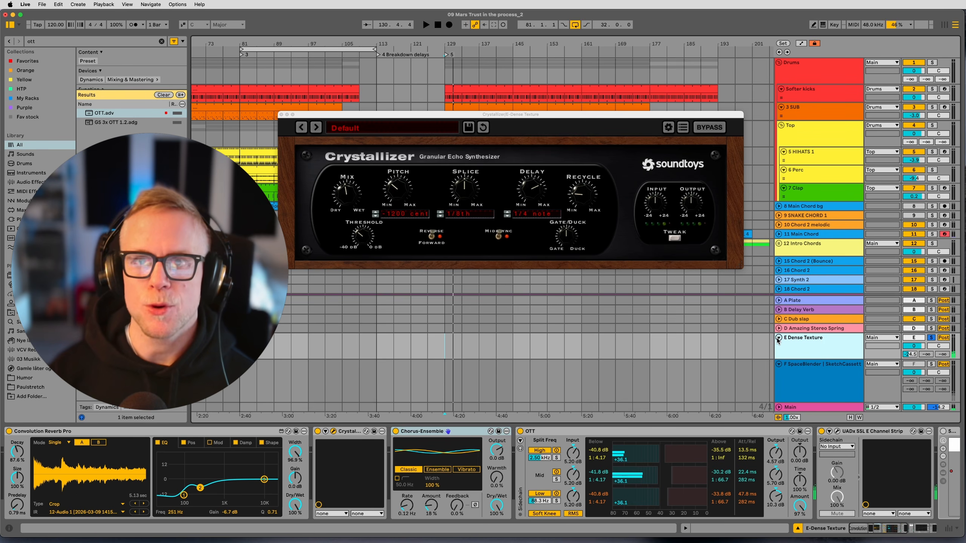
{"action": "key", "text": "space"}
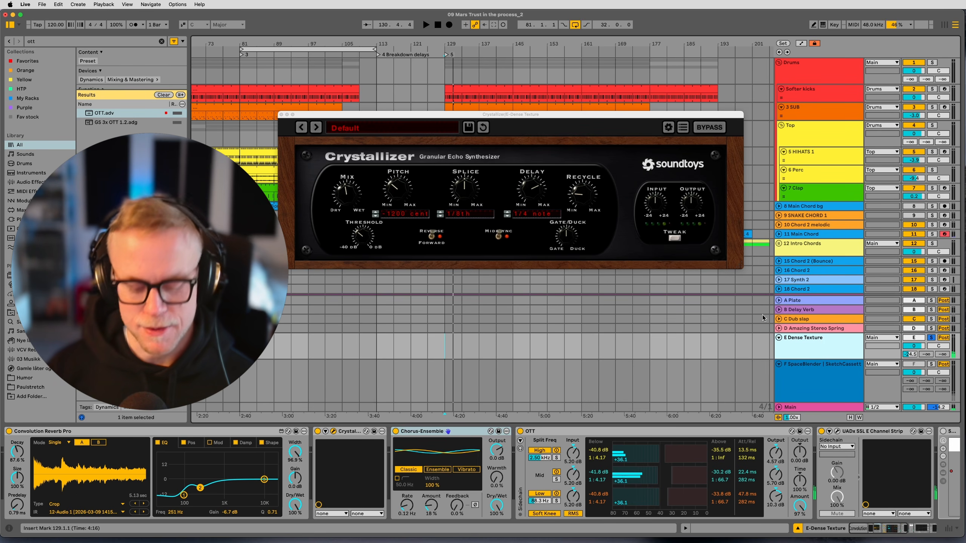
{"action": "left_click_drag", "start_coordinate": [347, 193], "coordinate": [377, 105]}
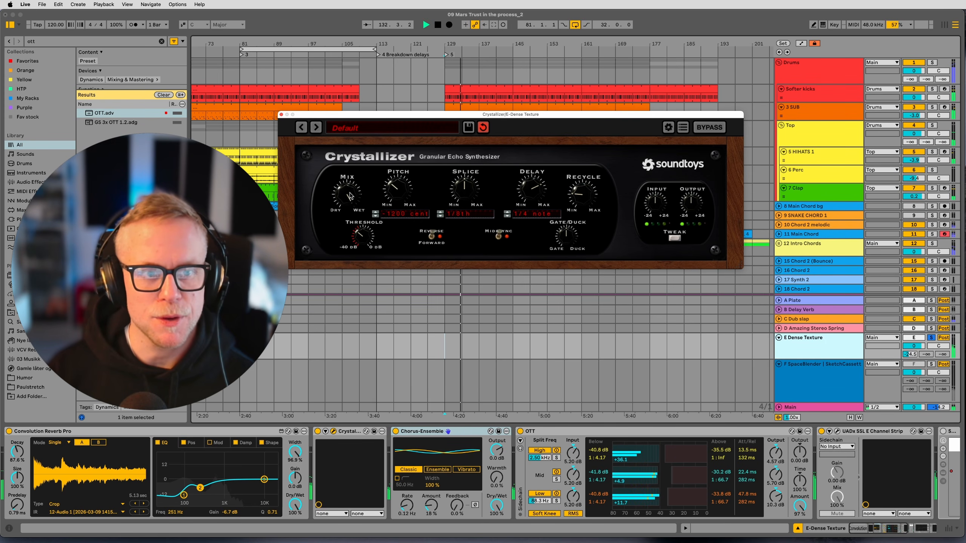
{"action": "left_click_drag", "start_coordinate": [349, 195], "coordinate": [346, 237]}
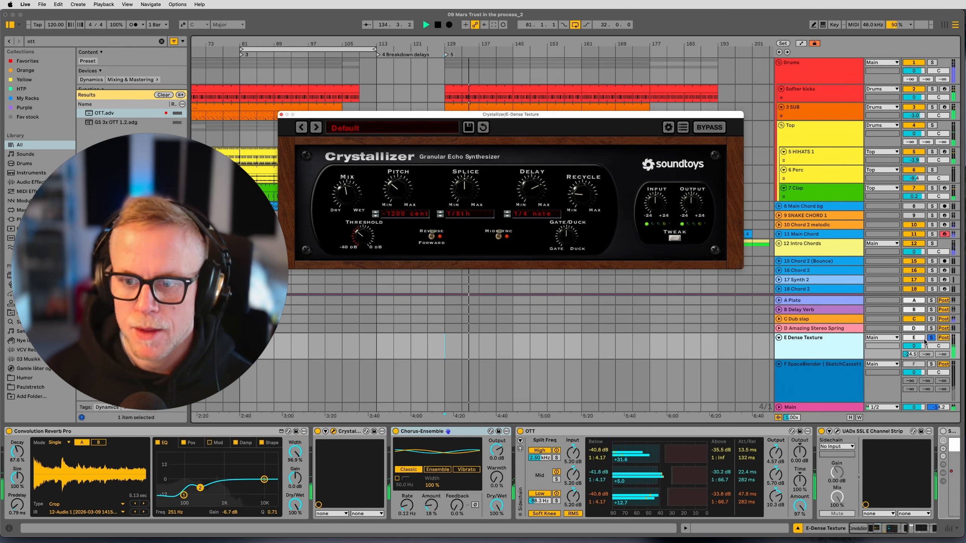
Audition the SpaceBlender return soloed and clear its solo.
{"action": "left_click", "coordinate": [930, 367]}
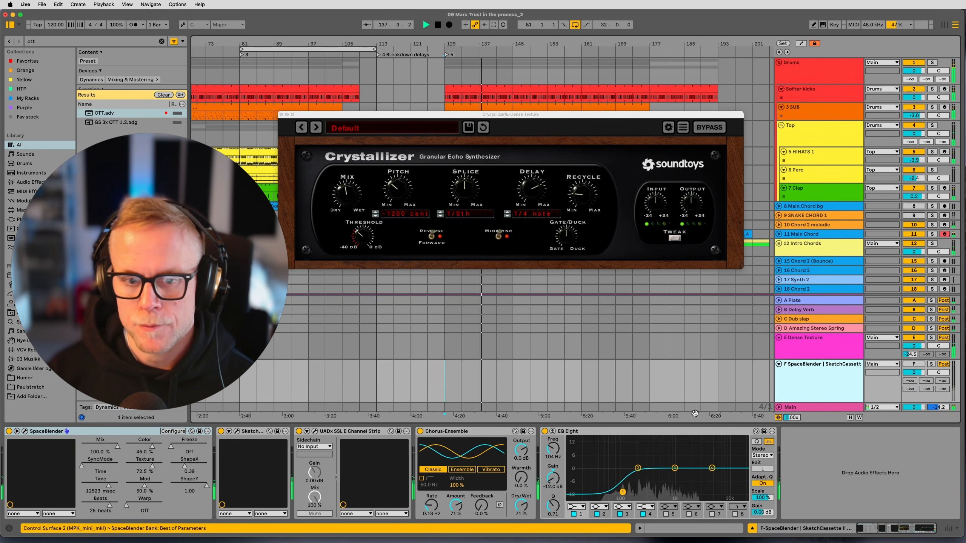
{"action": "left_click", "coordinate": [931, 364]}
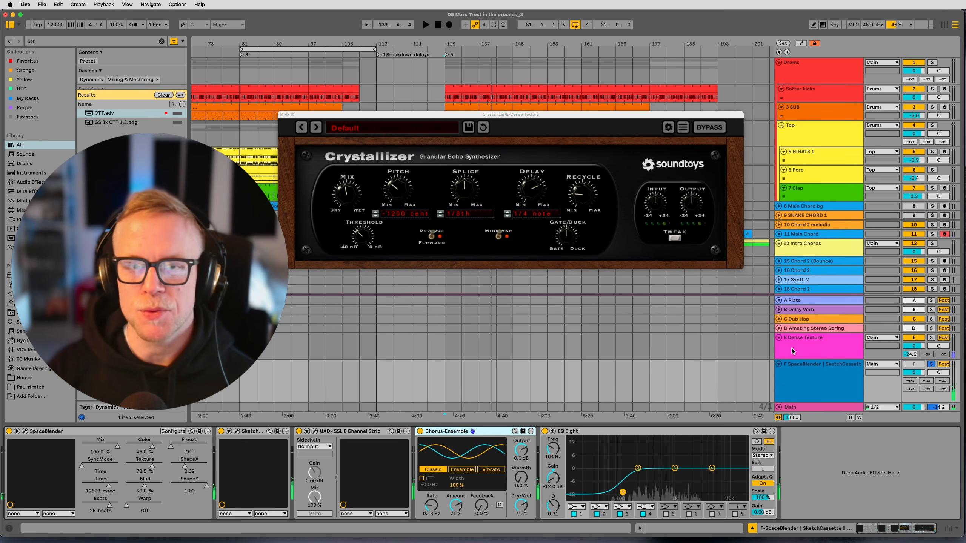
{"action": "left_click", "coordinate": [931, 364]}
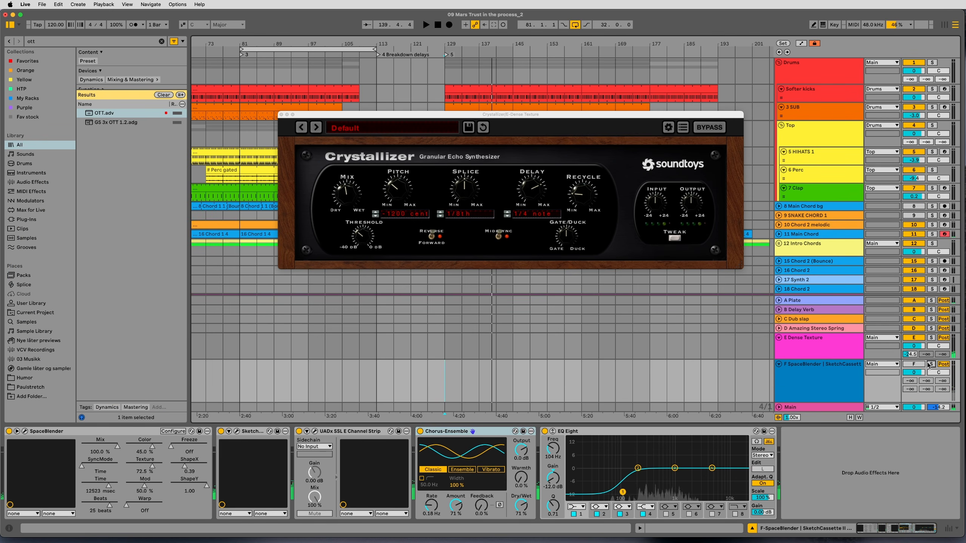
Activate the SpaceBlender return, play the full mix from bar 129 with Dense Texture selected, and stop playback back at the start.
{"action": "left_click", "coordinate": [914, 365]}
{"action": "key", "text": "space"}
{"action": "left_click", "coordinate": [812, 346]}
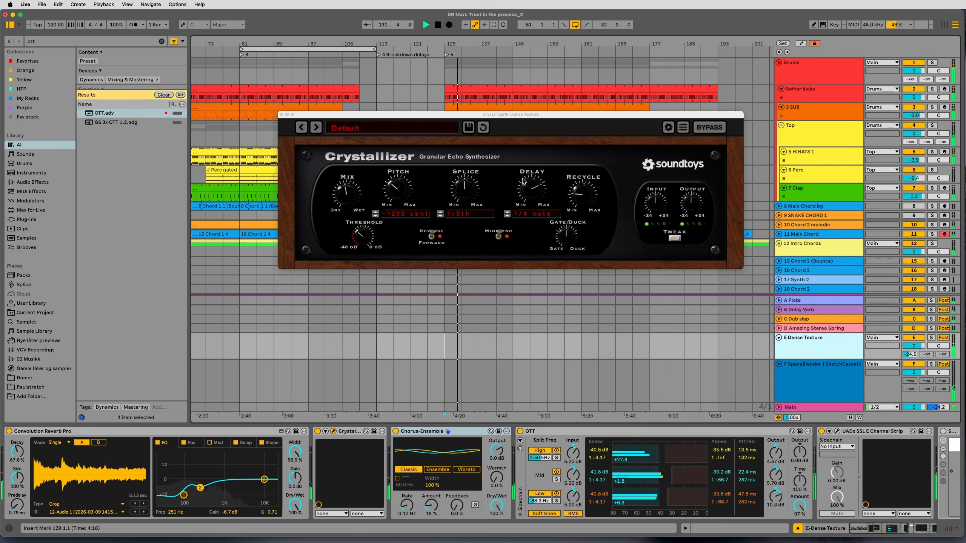
{"action": "left_click", "coordinate": [438, 25]}
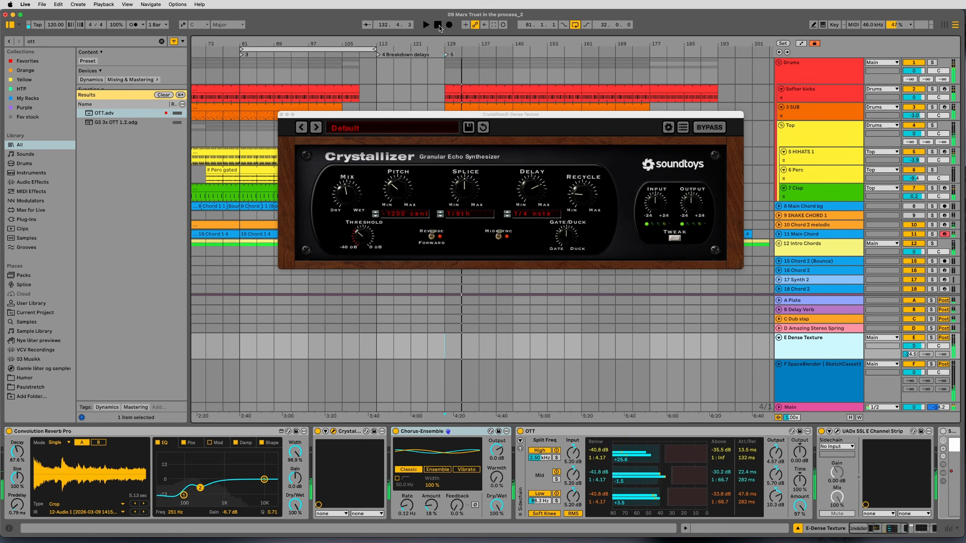
{"action": "left_click", "coordinate": [438, 25]}
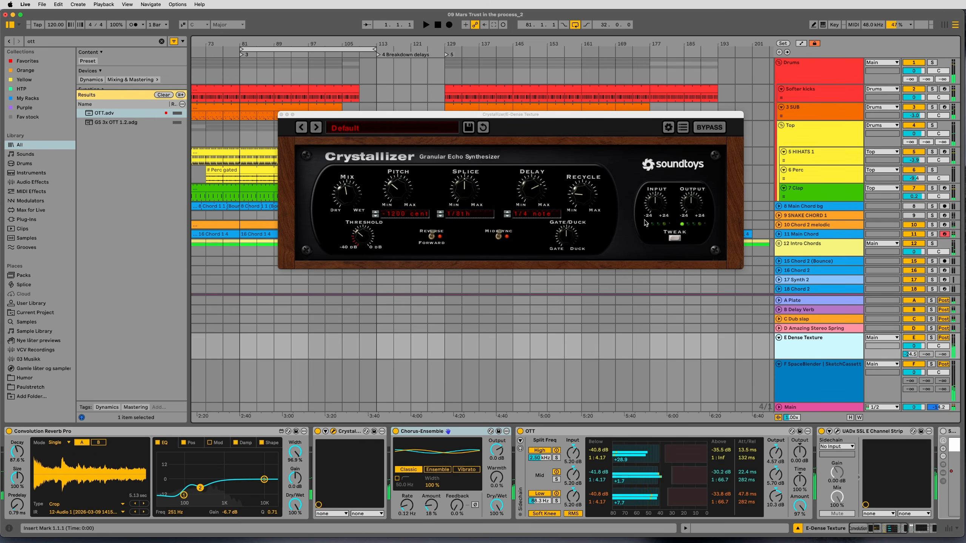
Show the Dense Texture return's devices again, followed by the SpaceBlender return's device chain.
{"action": "left_click", "coordinate": [812, 329]}
{"action": "left_click", "coordinate": [820, 341]}
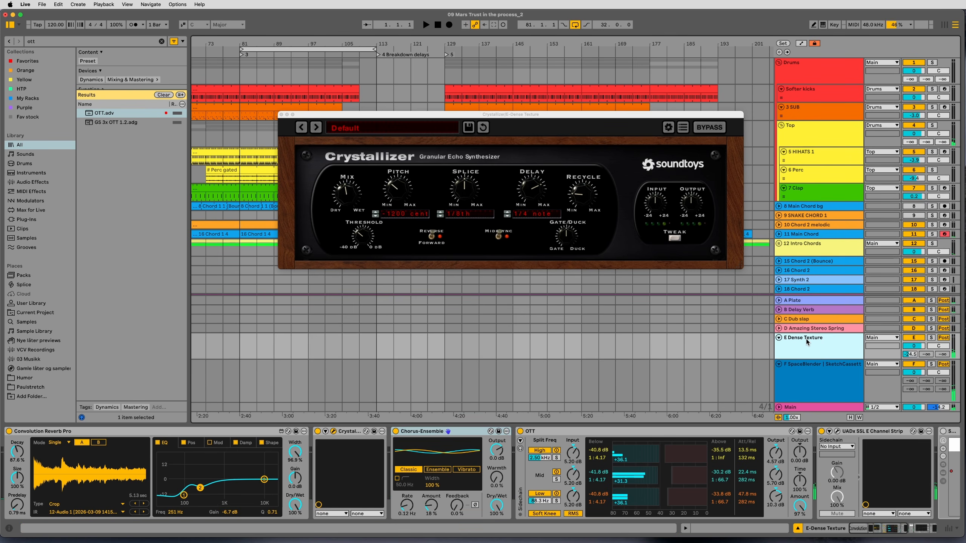
{"action": "left_click", "coordinate": [800, 362]}
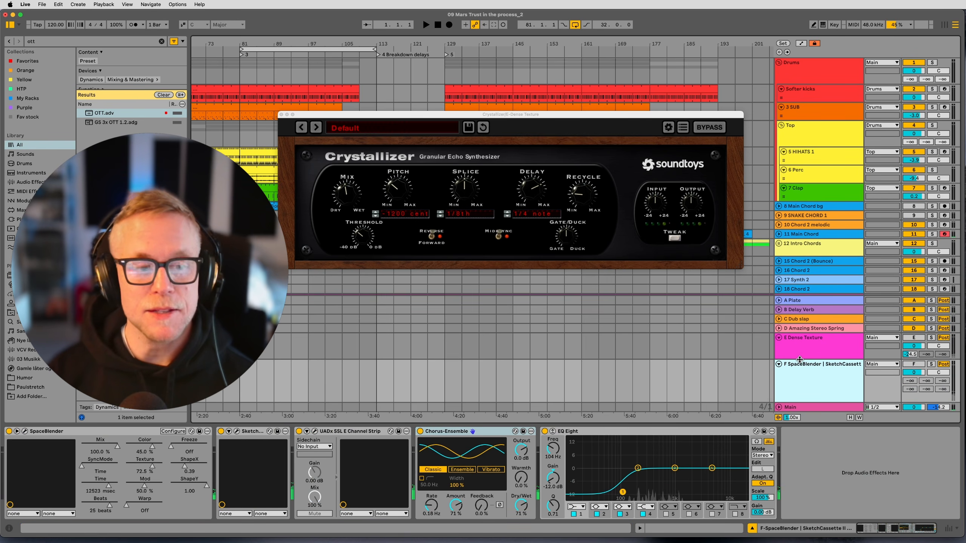